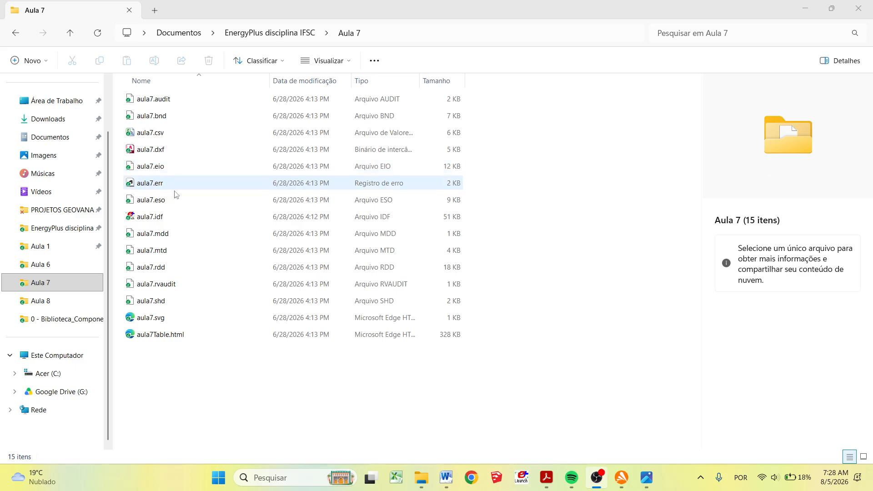
- Copy aula7.idf from the Aula 7 folder into the Aula 8 folder
{"action": "left_click", "coordinate": [165, 220]}
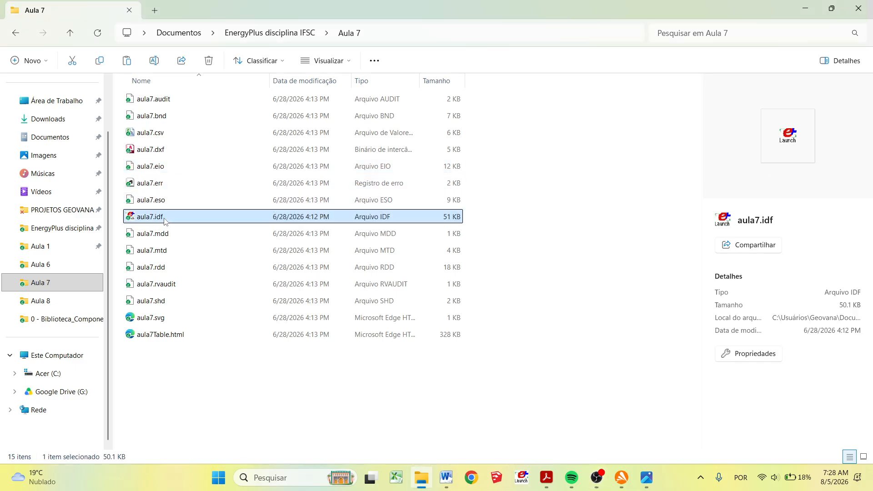
{"action": "left_click", "coordinate": [72, 304]}
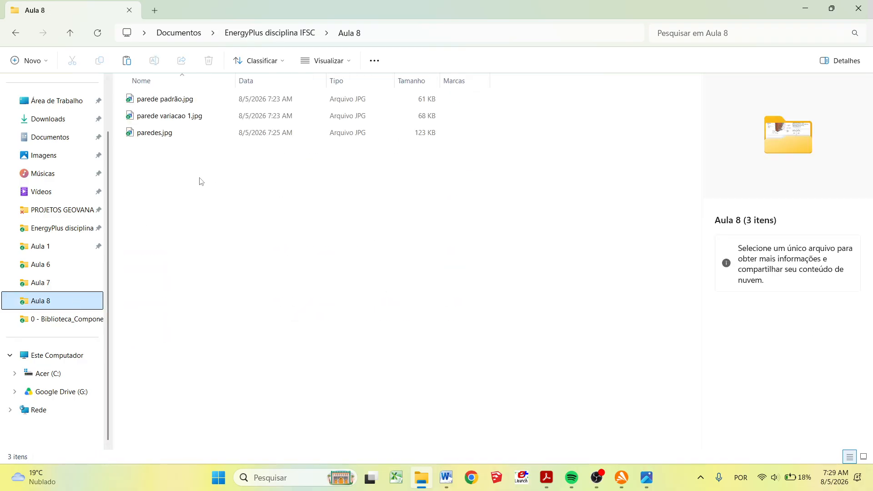
{"action": "left_click", "coordinate": [214, 175]}
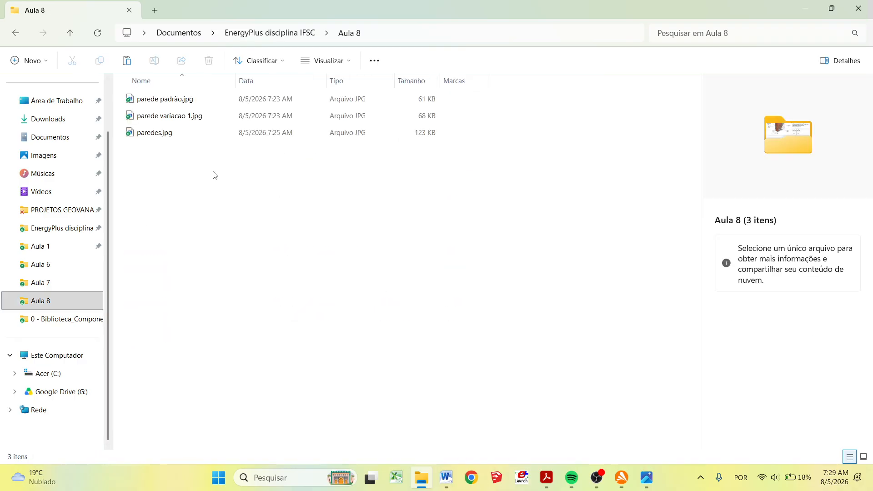
{"action": "key", "text": "ctrl+v"}
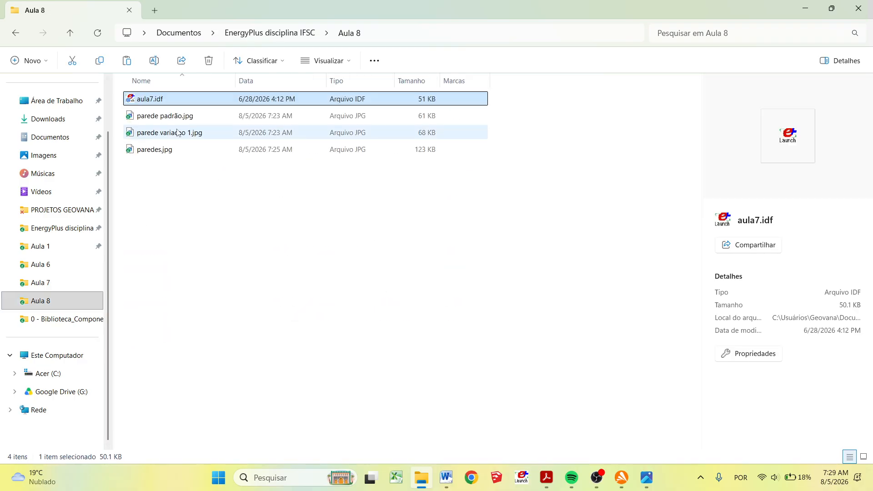
- Rename the copied IDF file in the Aula 8 folder as aula8.idf
{"action": "left_click", "coordinate": [151, 101]}
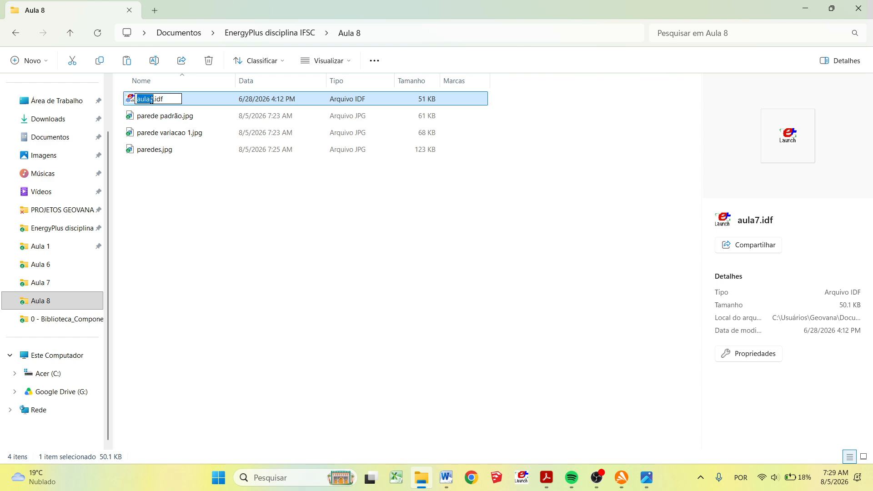
{"action": "left_click", "coordinate": [152, 99]}
{"action": "key", "text": "BackSpace"}
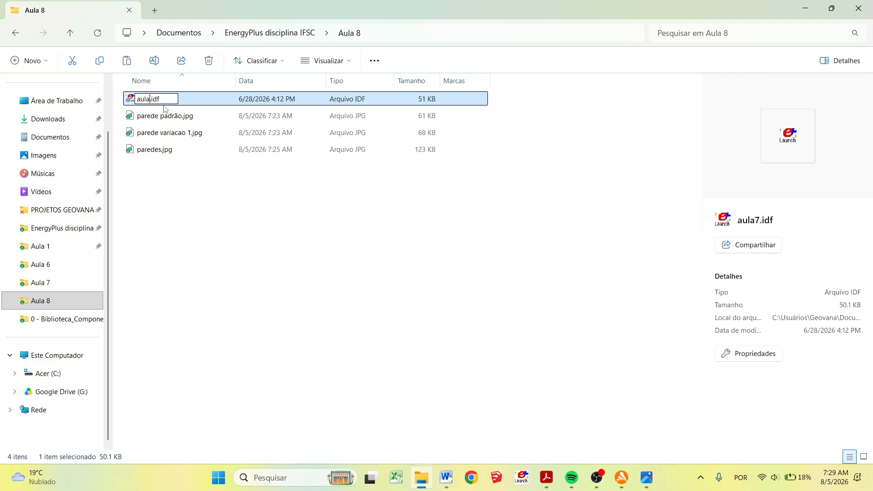
{"action": "type", "text": "8"}
{"action": "key", "text": "Return"}
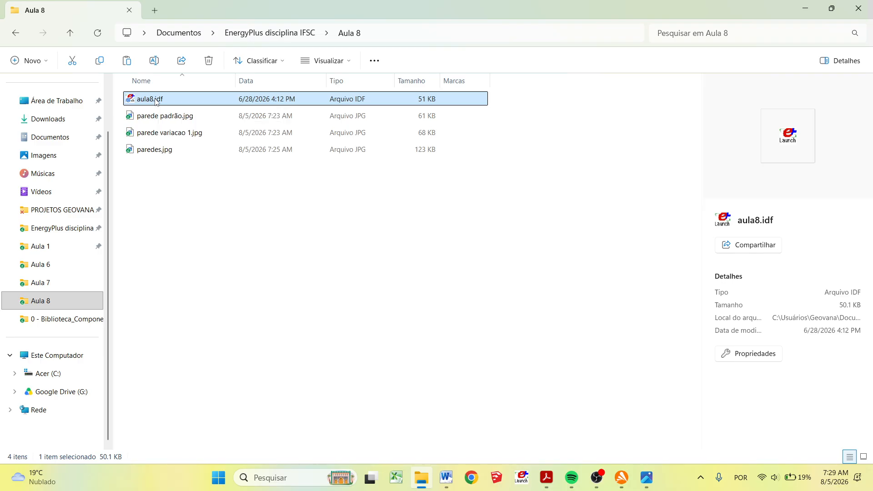
{"action": "left_click", "coordinate": [155, 101]}
{"action": "left_click", "coordinate": [209, 190]}
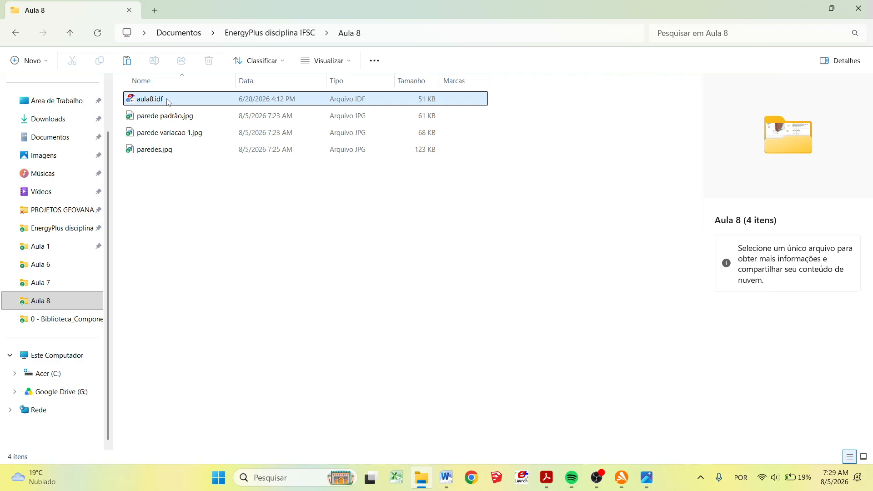
- Launch EP-Launch from aula8.idf and set its input file to aula8.idf in the Aula 8 folder
{"action": "double_click", "coordinate": [168, 101]}
{"action": "left_click", "coordinate": [517, 275]}
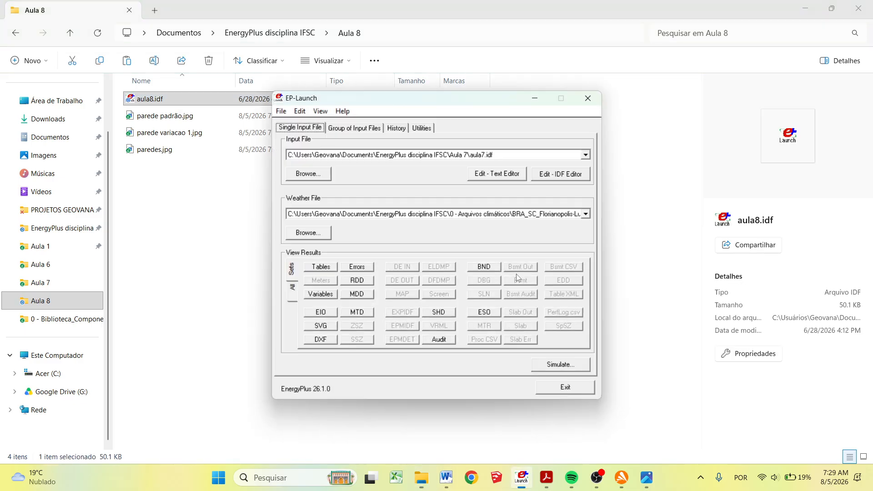
{"action": "left_click", "coordinate": [326, 178]}
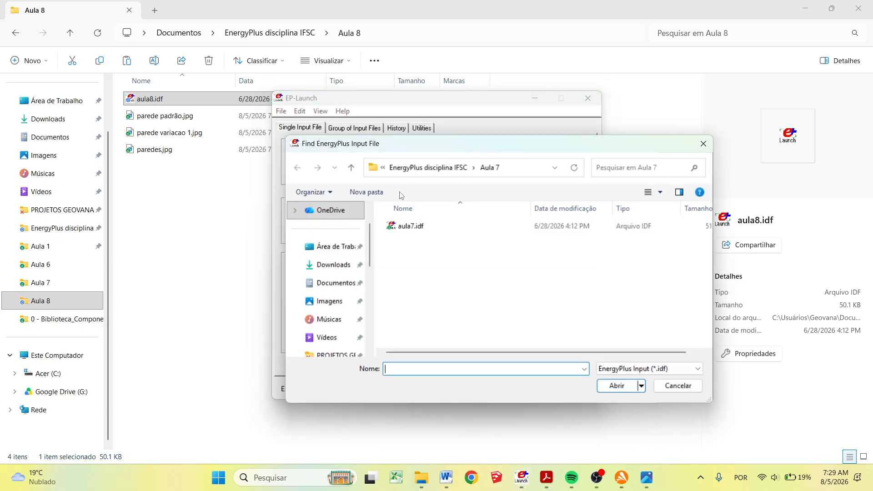
{"action": "left_click", "coordinate": [434, 167]}
{"action": "scroll", "coordinate": [417, 259], "scroll_direction": "down", "scroll_amount": 1}
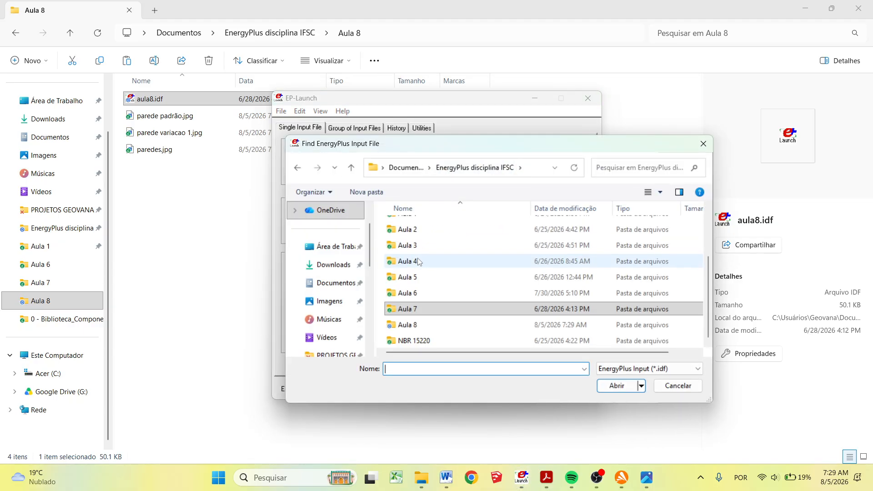
{"action": "double_click", "coordinate": [430, 326]}
{"action": "double_click", "coordinate": [417, 263]}
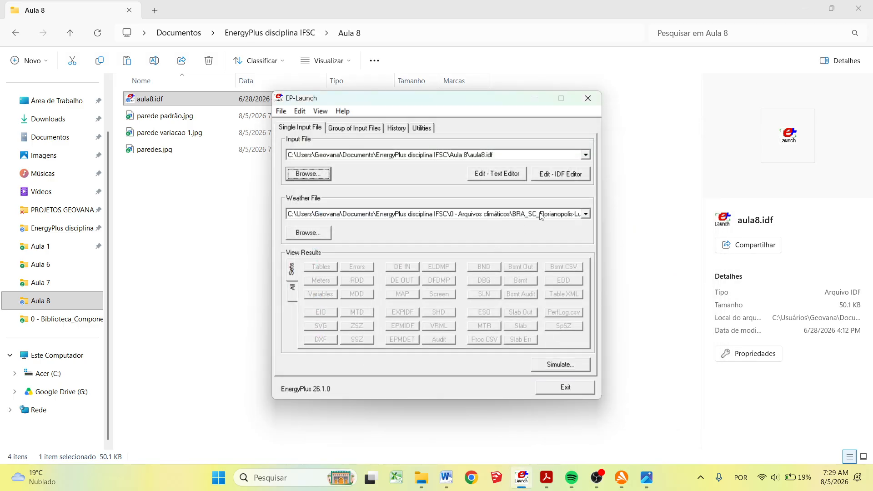
- Simulate aula8.idf with the selected Florianópolis weather file and dismiss the run status report
{"action": "left_click", "coordinate": [563, 368]}
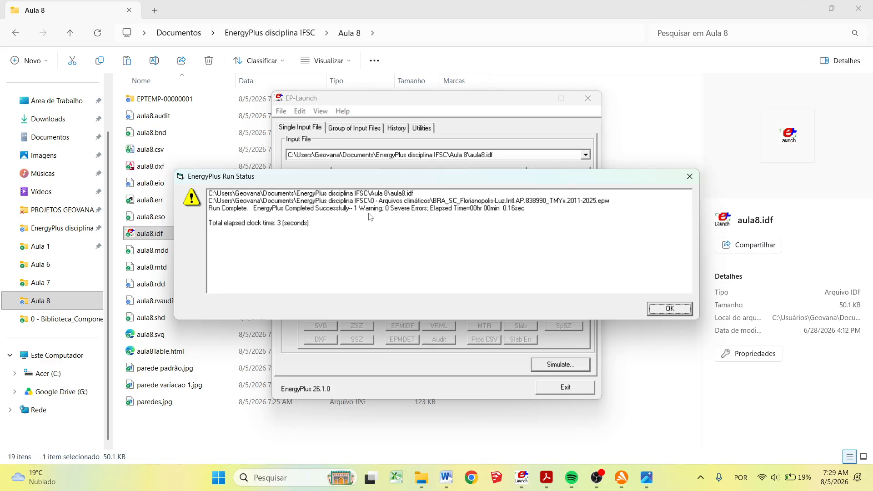
{"action": "left_click", "coordinate": [667, 310]}
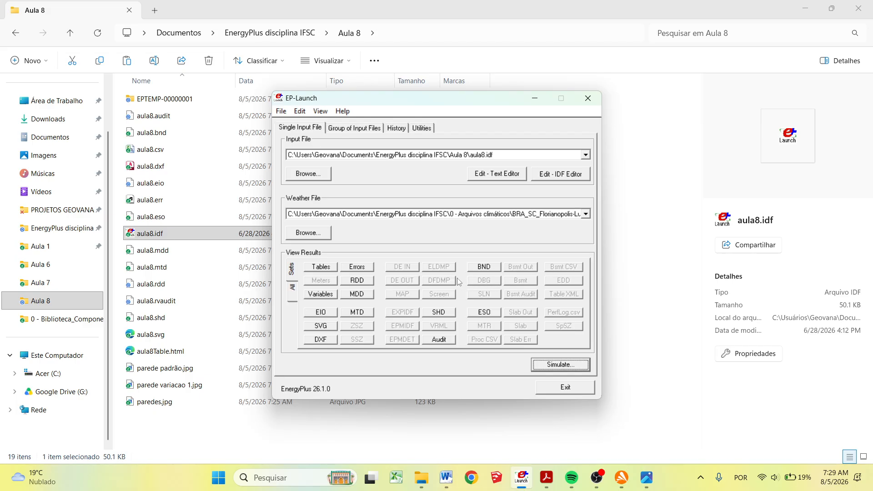
- Open the simulation's variables output in Excel, examine the date/time and temperature columns, widening the Date/Time column, and minimize the spreadsheet
{"action": "left_click", "coordinate": [325, 299]}
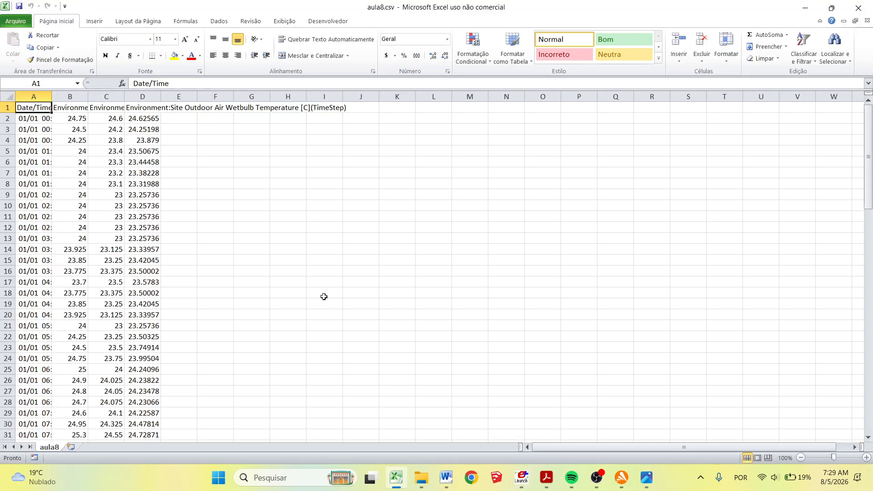
{"action": "left_click", "coordinate": [72, 107]}
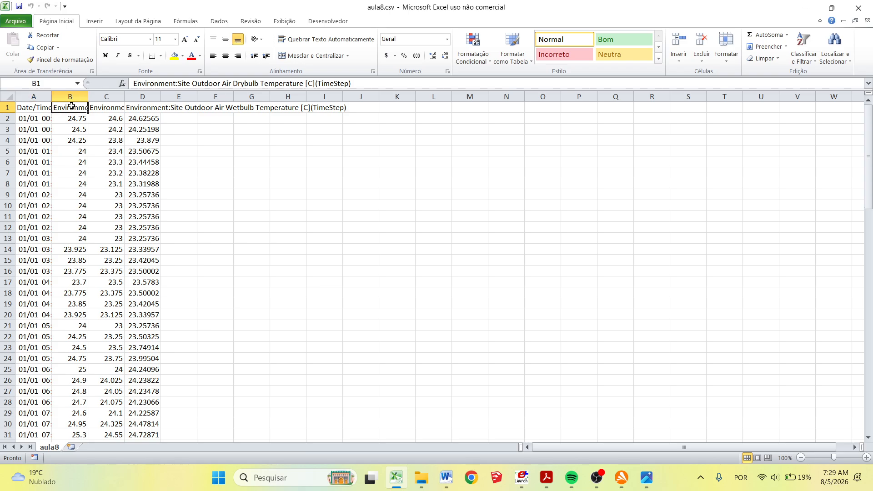
{"action": "left_click", "coordinate": [103, 107]}
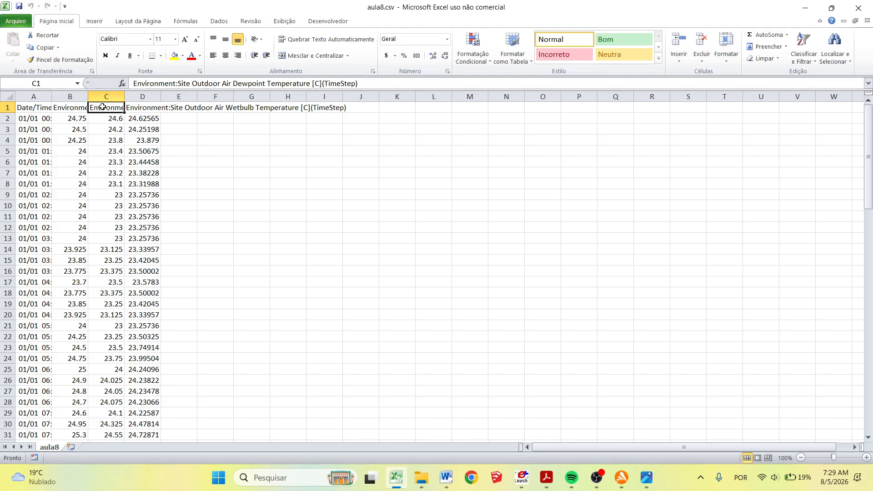
{"action": "left_click", "coordinate": [135, 109]}
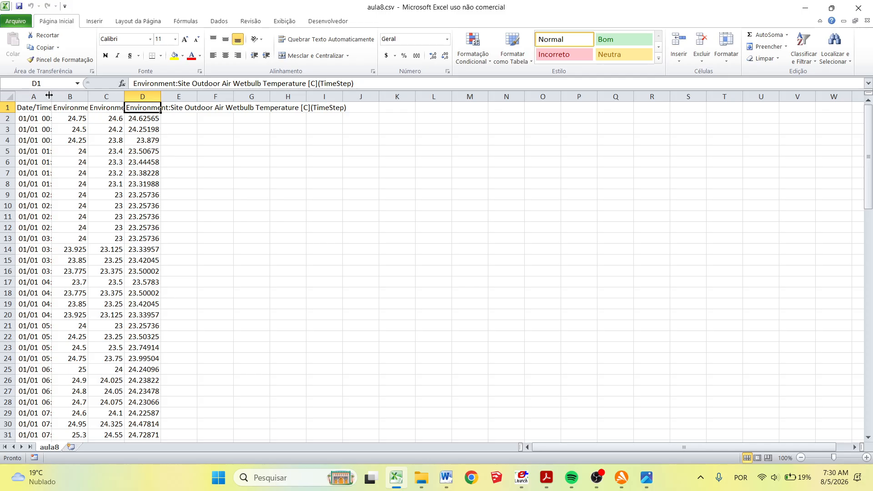
{"action": "left_click_drag", "start_coordinate": [52, 95], "coordinate": [102, 102]}
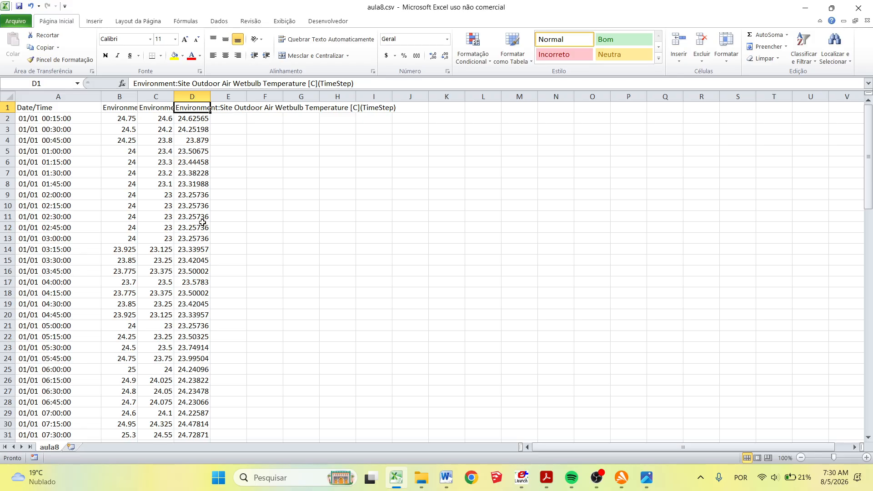
{"action": "left_click", "coordinate": [859, 12]}
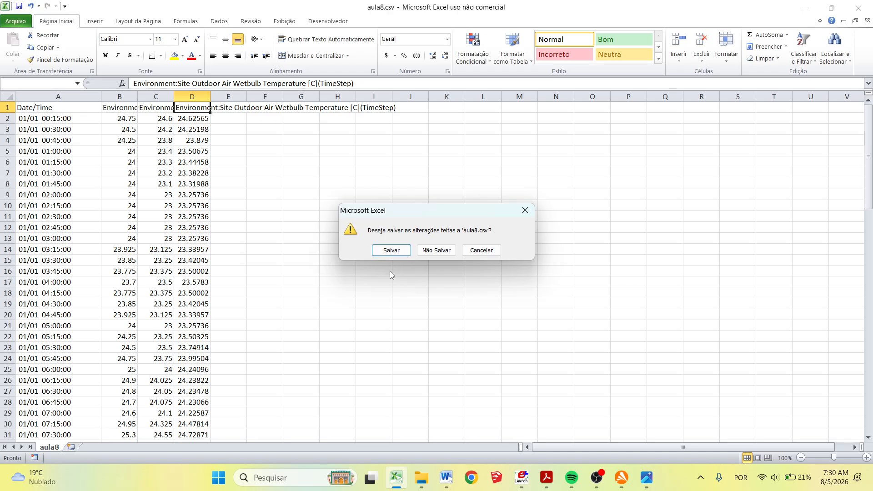
{"action": "left_click", "coordinate": [525, 210]}
{"action": "left_click", "coordinate": [805, 8]}
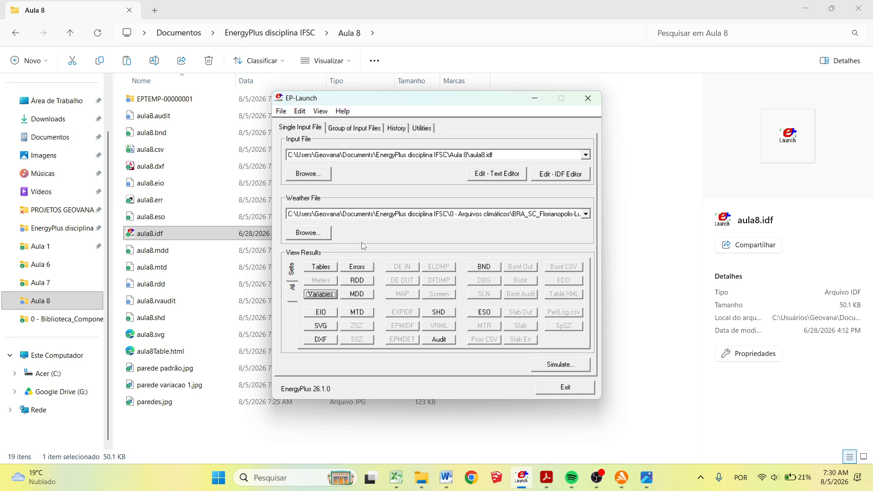
- Open the RDD report in Notepad, look through the whole list of available output variables, and close it
{"action": "left_click", "coordinate": [358, 281]}
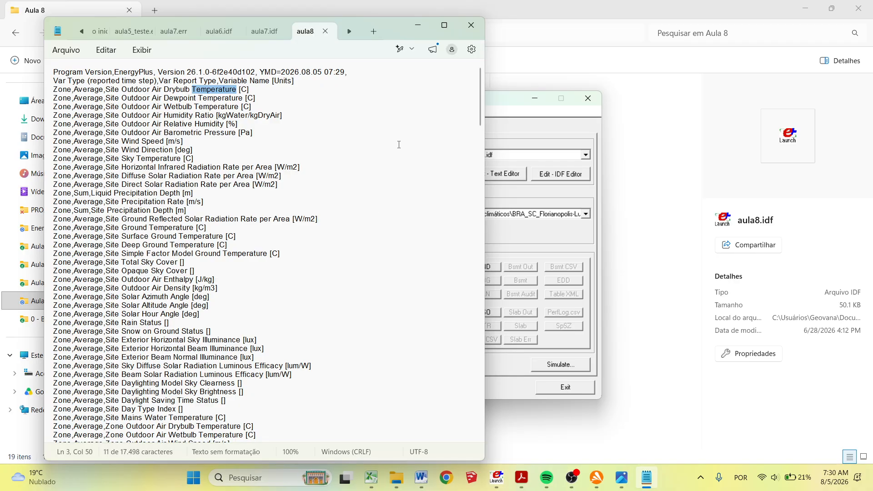
{"action": "left_click", "coordinate": [444, 25]}
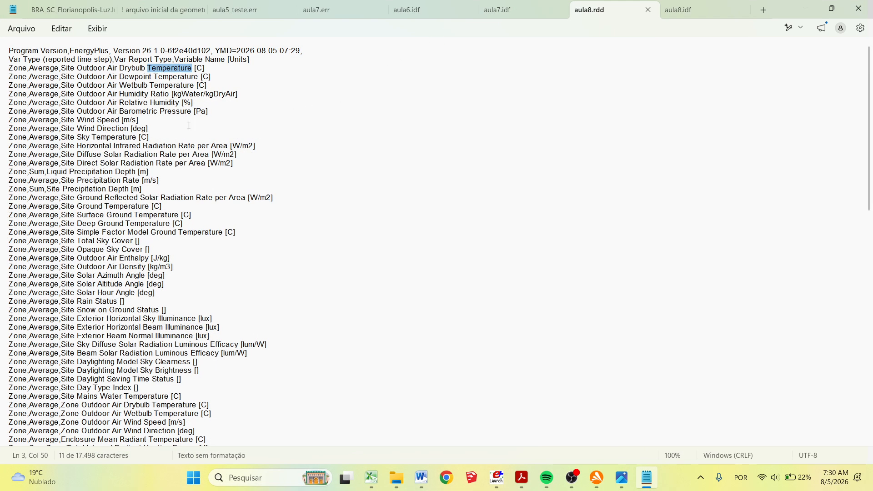
{"action": "scroll", "coordinate": [189, 125], "scroll_direction": "down", "scroll_amount": 13}
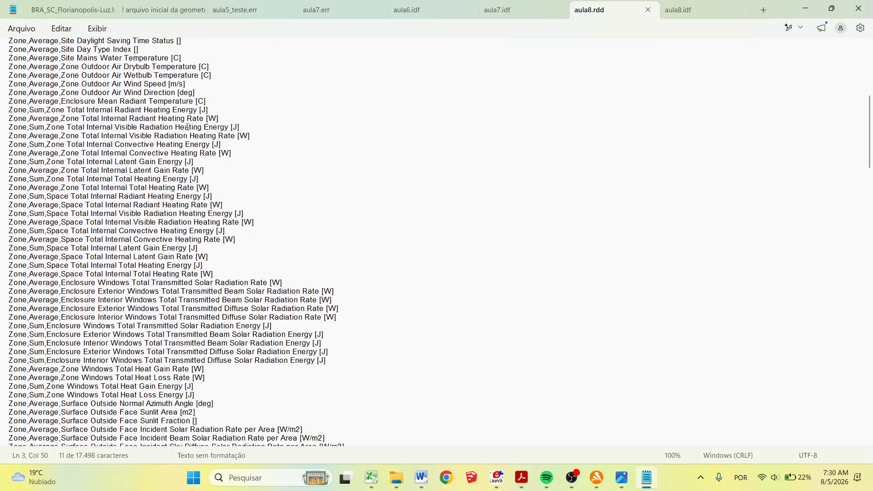
{"action": "scroll", "coordinate": [187, 127], "scroll_direction": "down", "scroll_amount": 20}
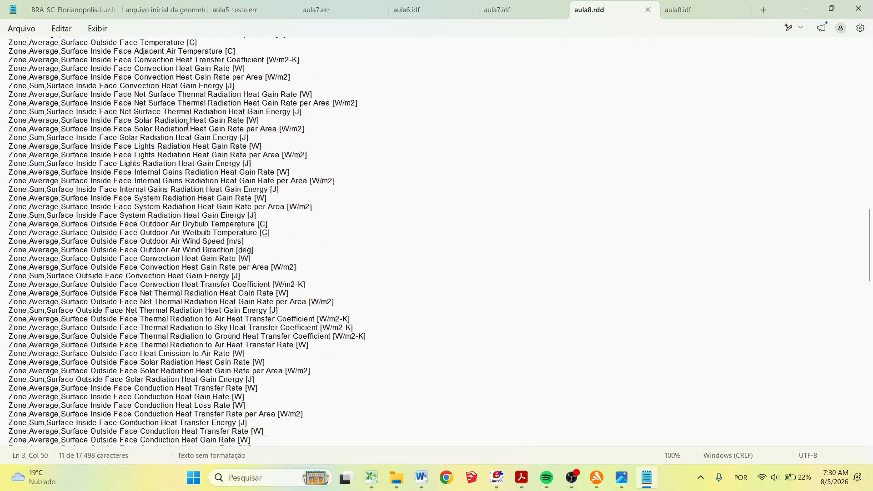
{"action": "scroll", "coordinate": [188, 127], "scroll_direction": "down", "scroll_amount": 20}
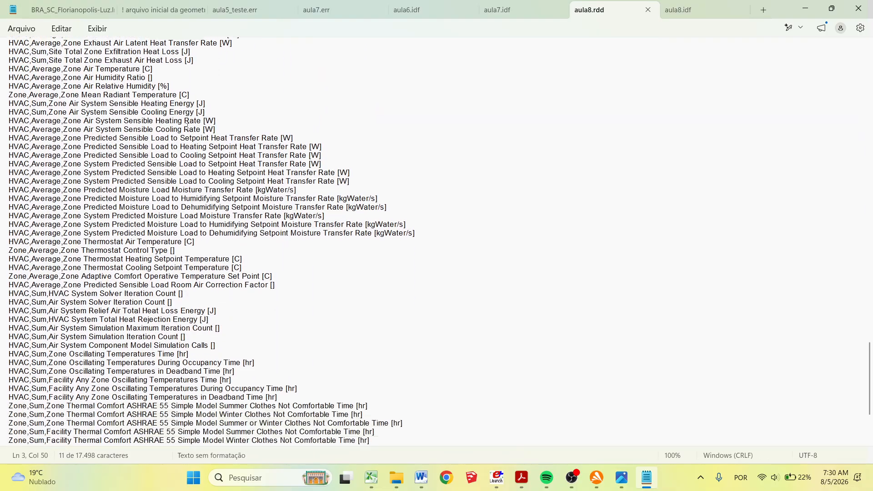
{"action": "scroll", "coordinate": [187, 123], "scroll_direction": "down", "scroll_amount": 6}
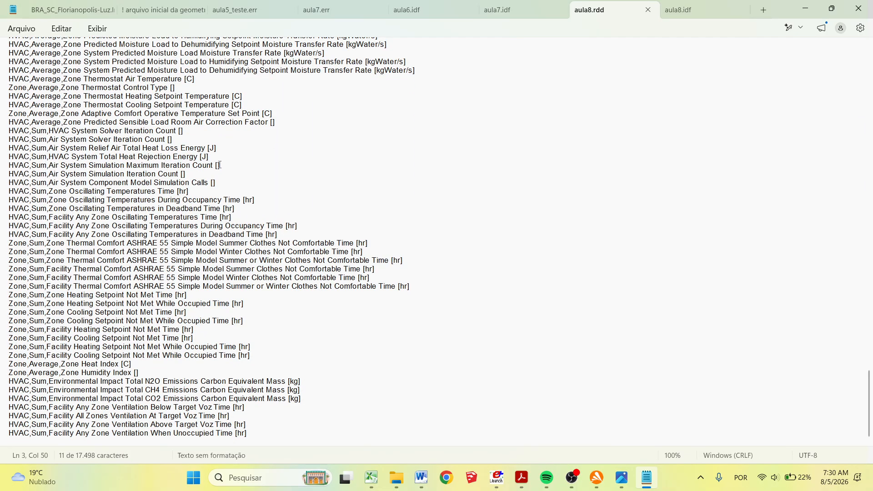
{"action": "scroll", "coordinate": [220, 166], "scroll_direction": "up", "scroll_amount": 20}
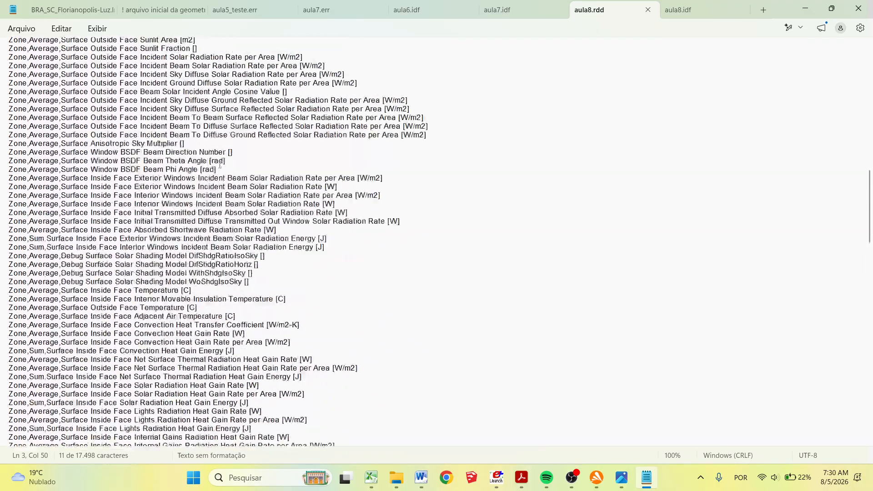
{"action": "scroll", "coordinate": [220, 165], "scroll_direction": "up", "scroll_amount": 20}
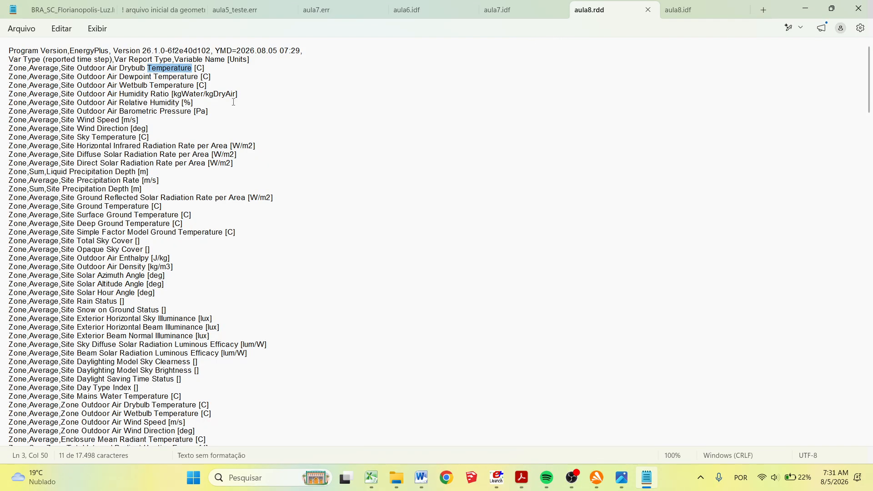
{"action": "left_click", "coordinate": [859, 16]}
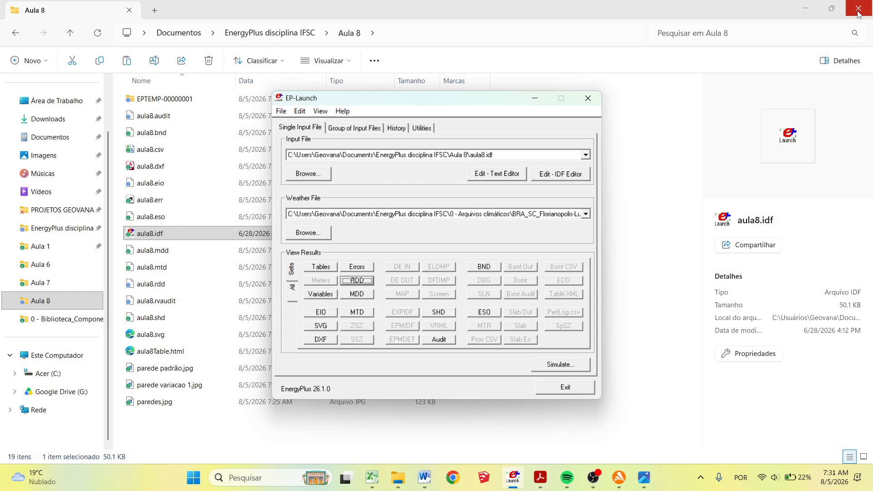
- Open aula8.idf in IDF Editor with only populated classes listed and display the Output:Variable objects with a wider Obj1 column
{"action": "left_click", "coordinate": [548, 177]}
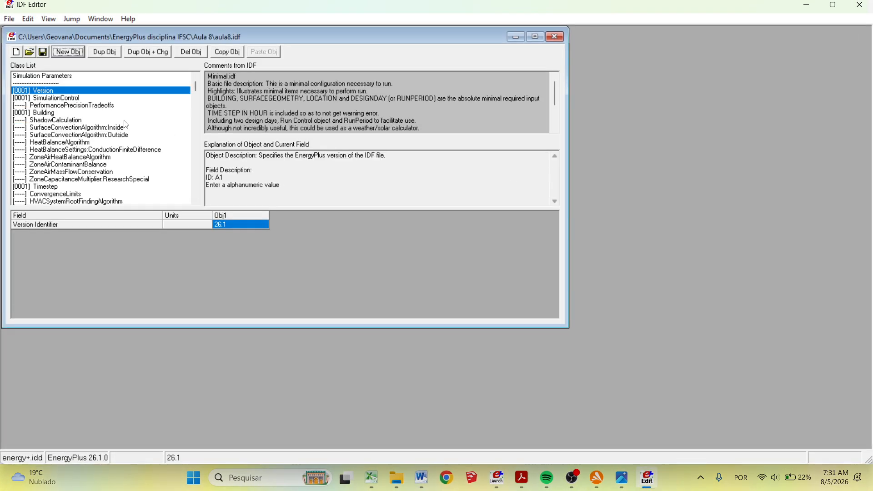
{"action": "key", "text": "ctrl+l"}
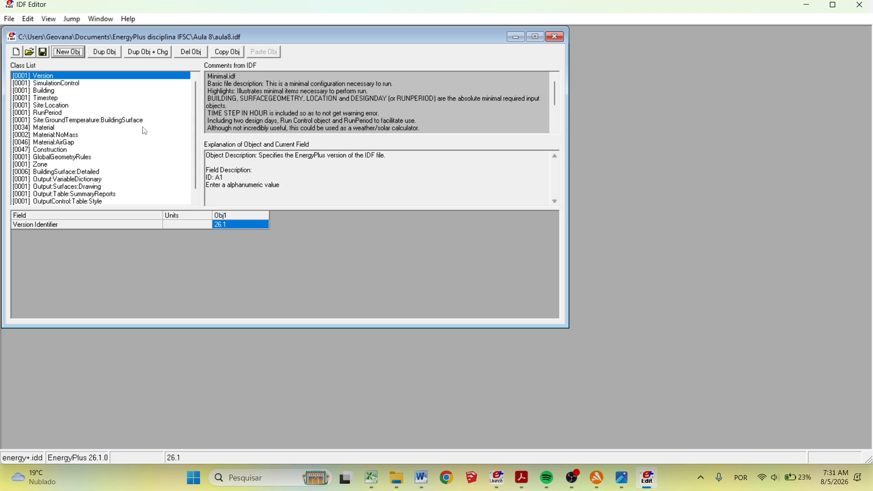
{"action": "scroll", "coordinate": [147, 131], "scroll_direction": "down", "scroll_amount": 1}
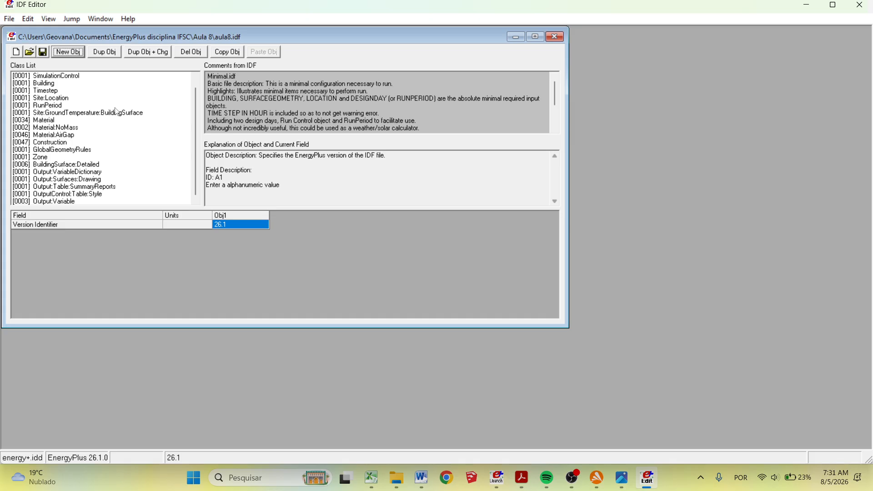
{"action": "left_click", "coordinate": [68, 202]}
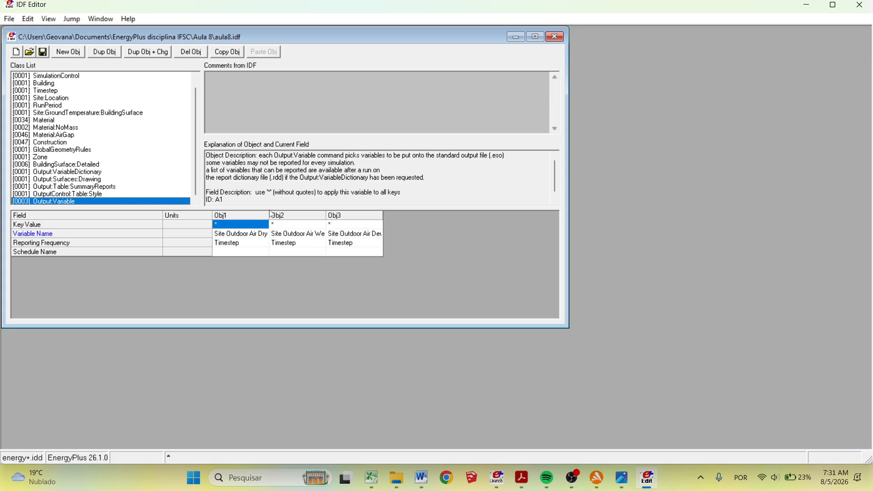
{"action": "left_click_drag", "start_coordinate": [270, 216], "coordinate": [295, 217]}
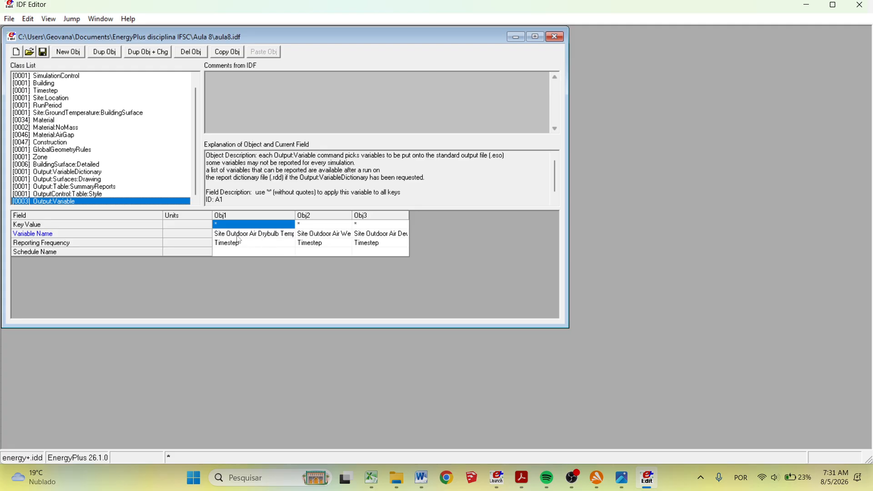
- Delete the Output:Variable objects for Site Outdoor Air Wetbulb Temperature and Site Outdoor Air Dewpoint Temperature
{"action": "left_click", "coordinate": [319, 222]}
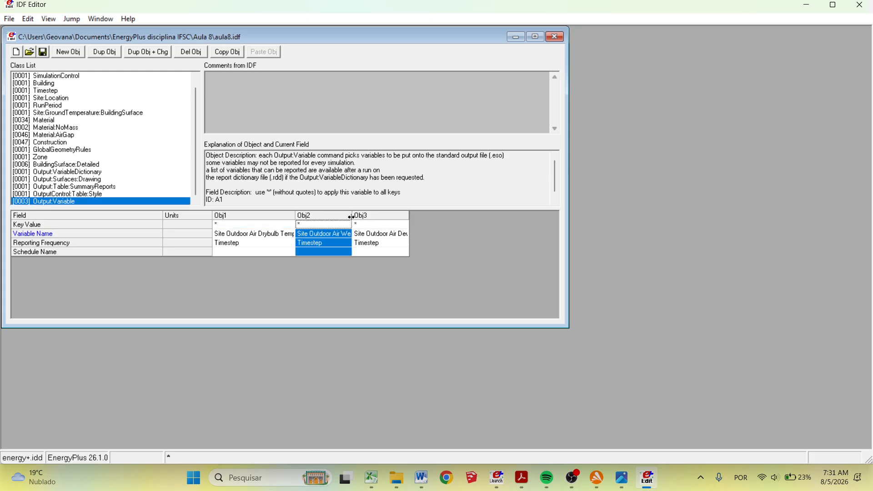
{"action": "left_click_drag", "start_coordinate": [352, 216], "coordinate": [376, 217]}
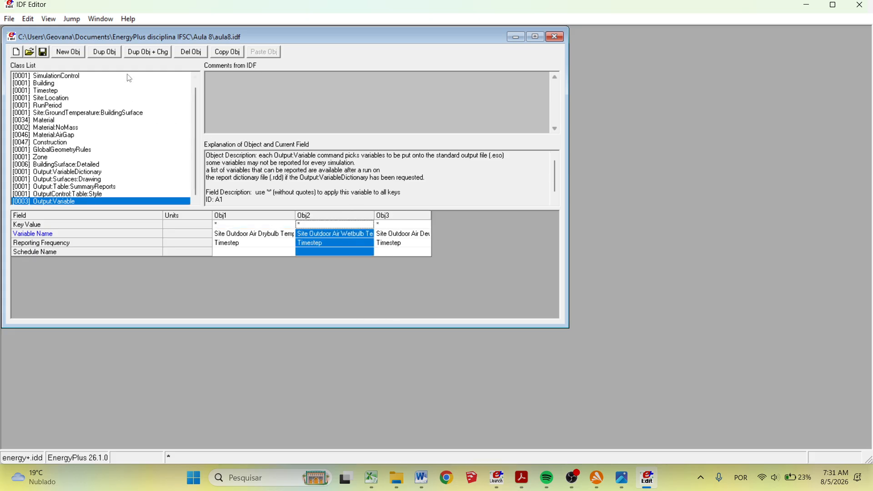
{"action": "left_click", "coordinate": [187, 57]}
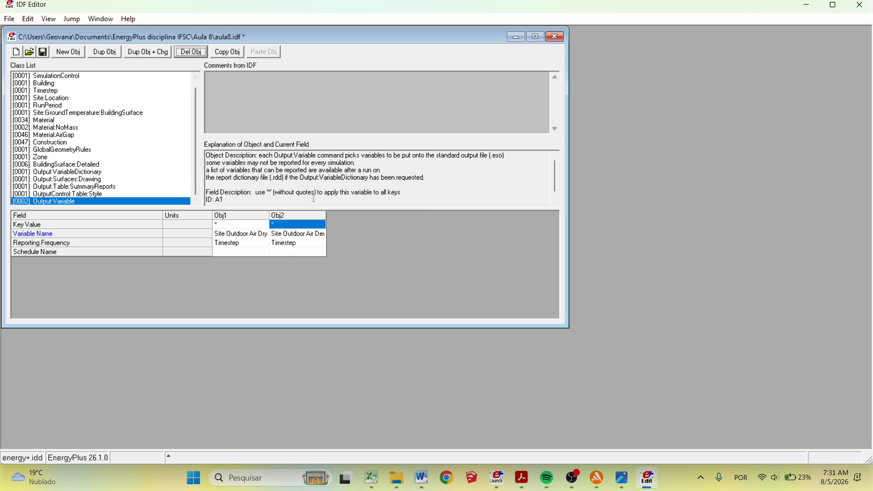
{"action": "left_click_drag", "start_coordinate": [326, 216], "coordinate": [377, 215]}
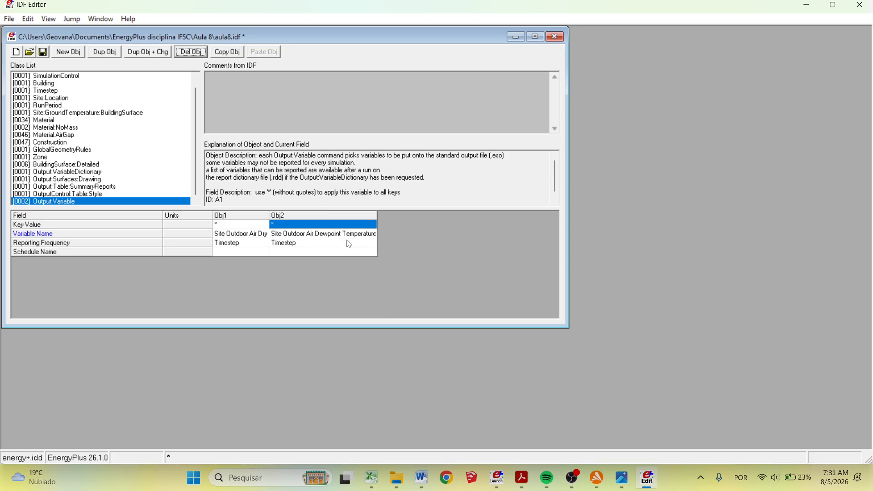
{"action": "left_click", "coordinate": [320, 217]}
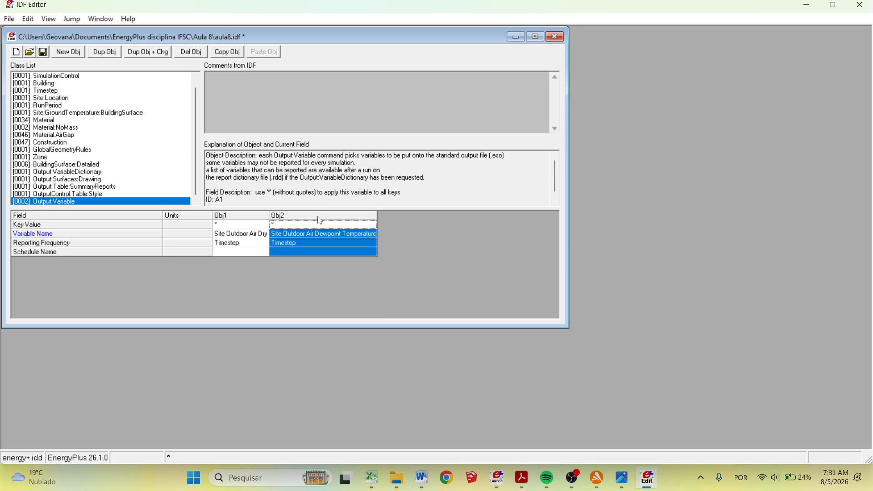
{"action": "left_click", "coordinate": [197, 56]}
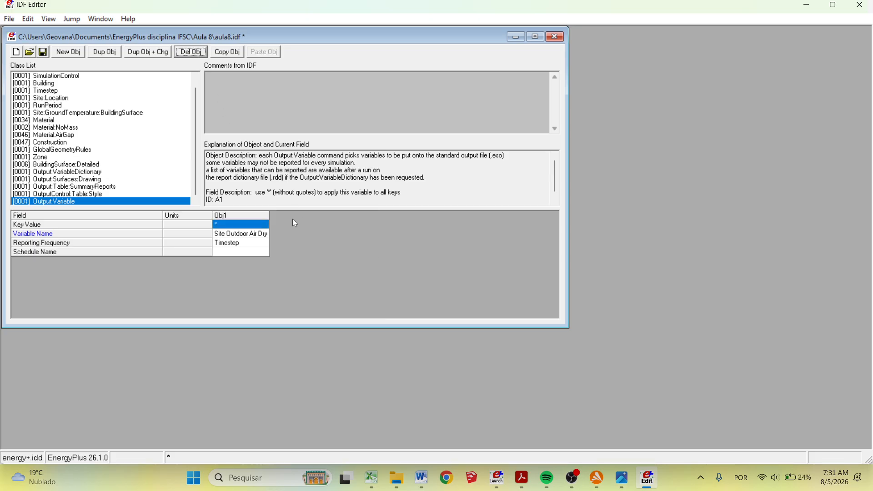
- Add a new Output:Variable object and set its variable name to Surface Inside Face Temperature
{"action": "left_click", "coordinate": [68, 52]}
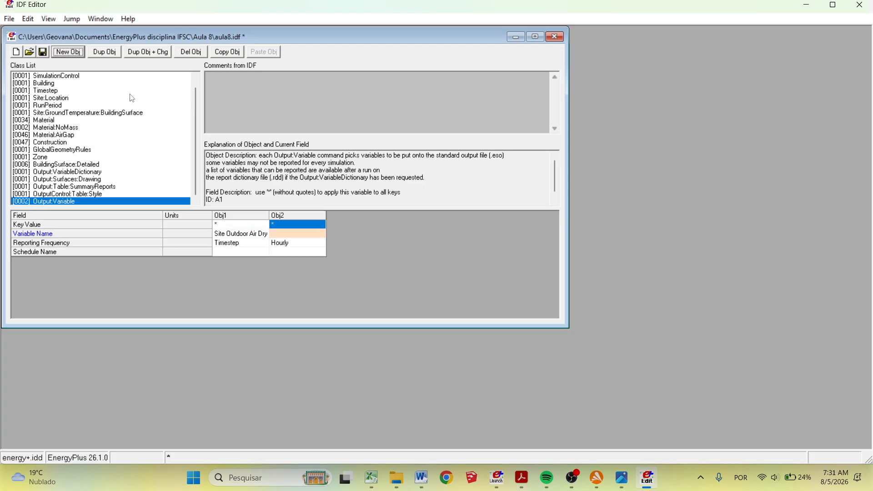
{"action": "left_click", "coordinate": [308, 235]}
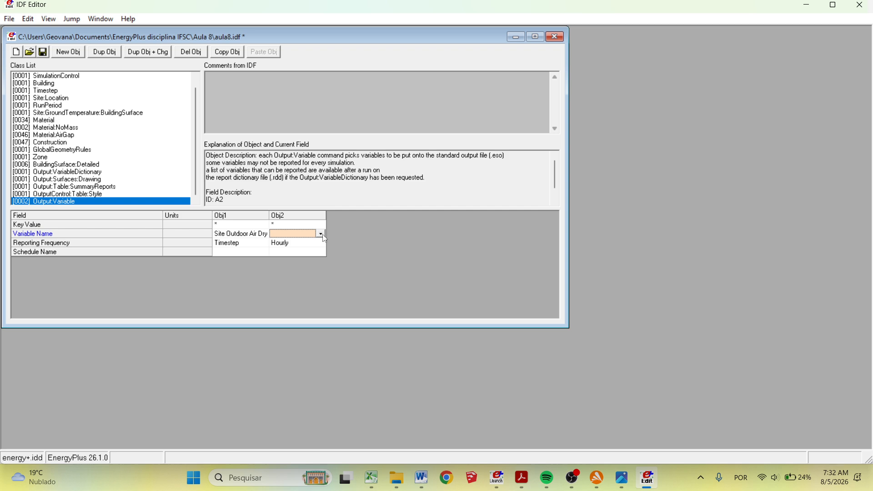
{"action": "left_click", "coordinate": [322, 233]}
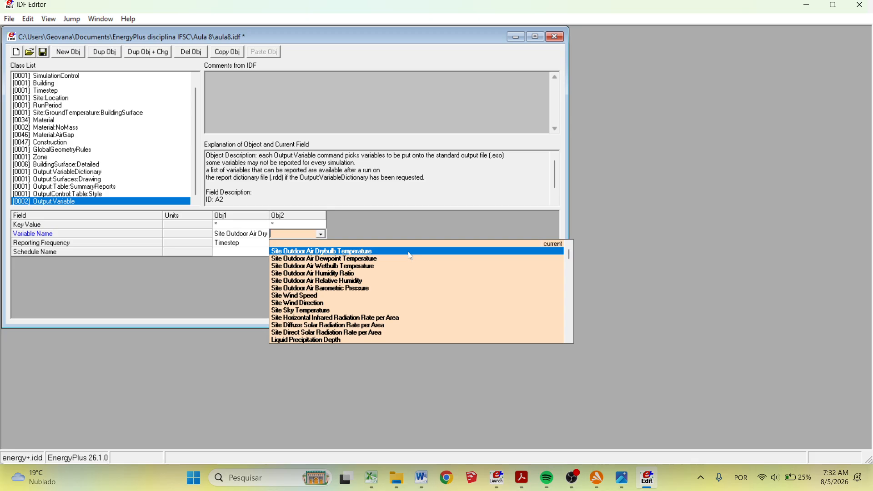
{"action": "scroll", "coordinate": [409, 261], "scroll_direction": "down", "scroll_amount": 2}
{"action": "scroll", "coordinate": [408, 259], "scroll_direction": "down", "scroll_amount": 10}
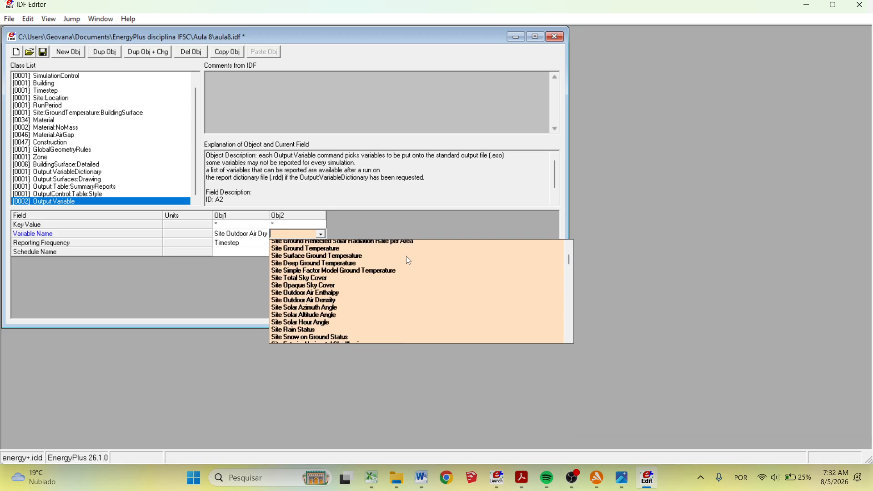
{"action": "scroll", "coordinate": [409, 260], "scroll_direction": "down", "scroll_amount": 9}
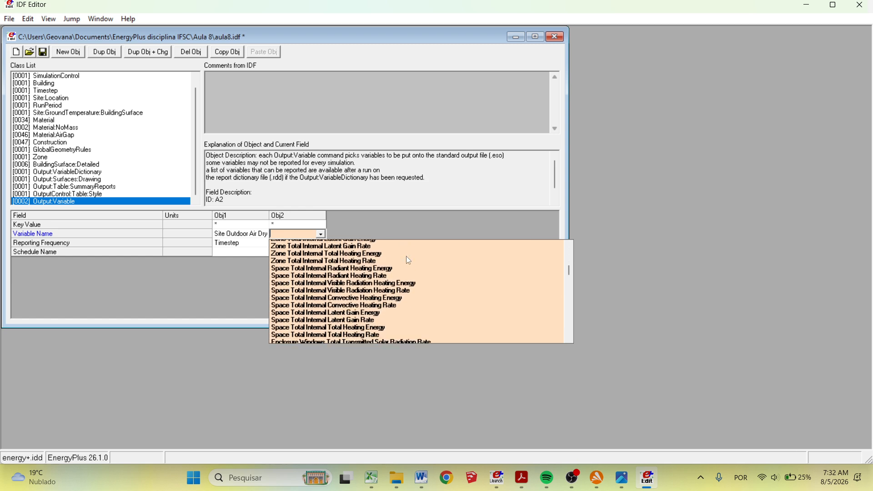
{"action": "scroll", "coordinate": [409, 260], "scroll_direction": "down", "scroll_amount": 9}
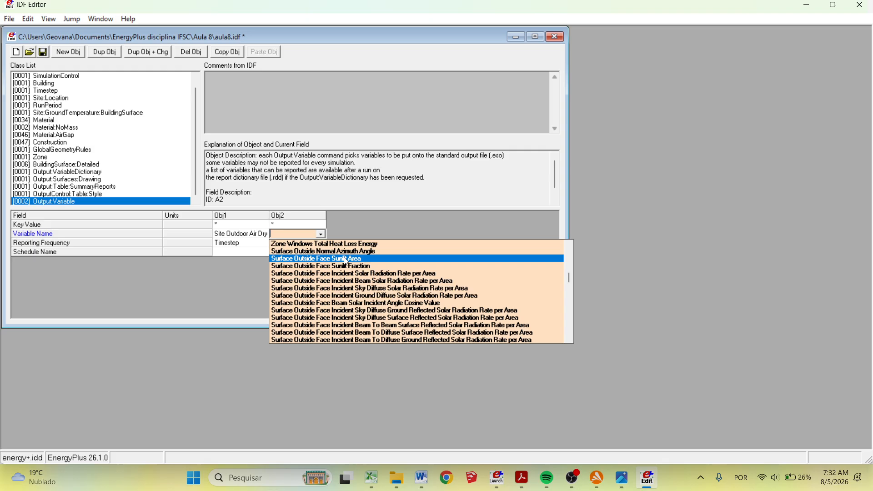
{"action": "scroll", "coordinate": [346, 262], "scroll_direction": "down", "scroll_amount": 1}
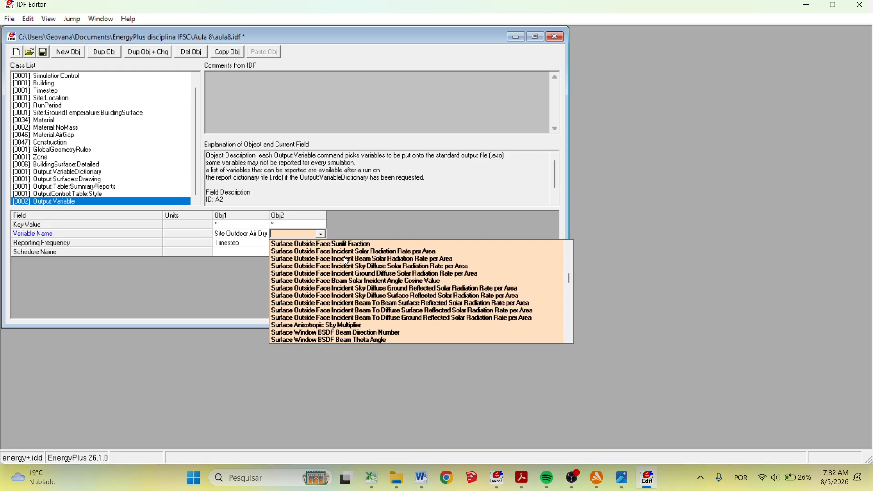
{"action": "scroll", "coordinate": [346, 262], "scroll_direction": "down", "scroll_amount": 3}
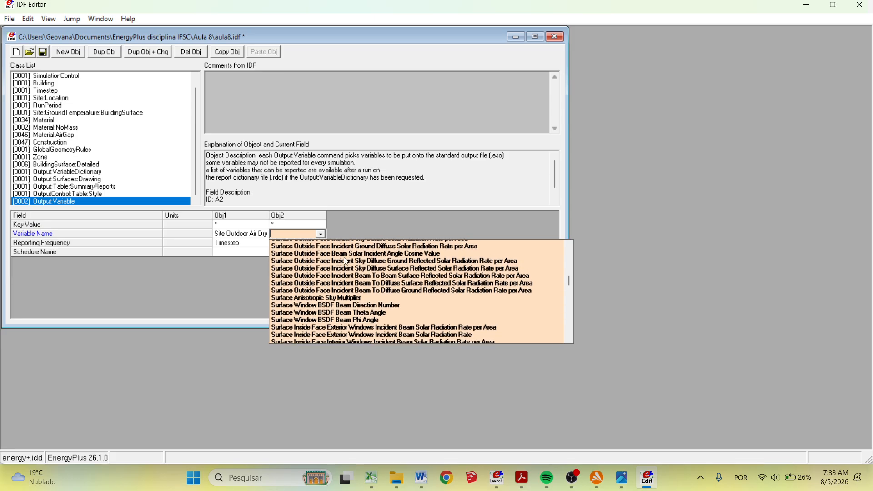
{"action": "scroll", "coordinate": [348, 261], "scroll_direction": "down", "scroll_amount": 1}
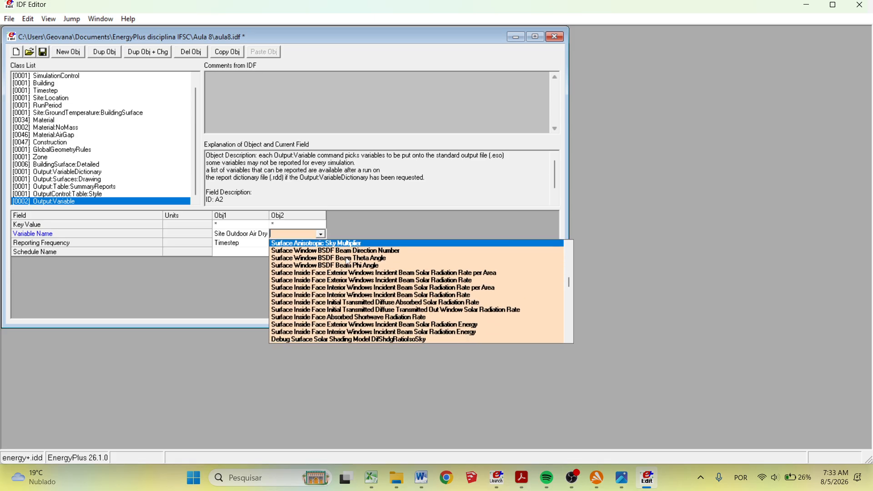
{"action": "scroll", "coordinate": [347, 262], "scroll_direction": "down", "scroll_amount": 2}
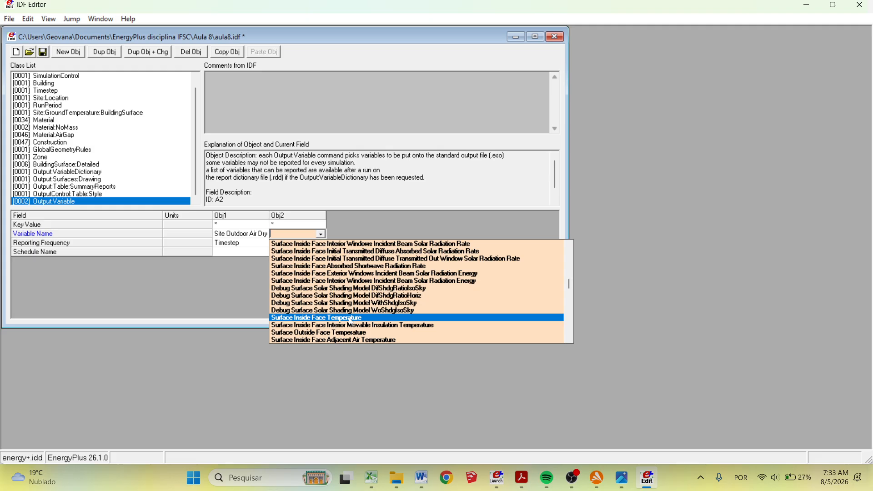
{"action": "left_click", "coordinate": [352, 318]}
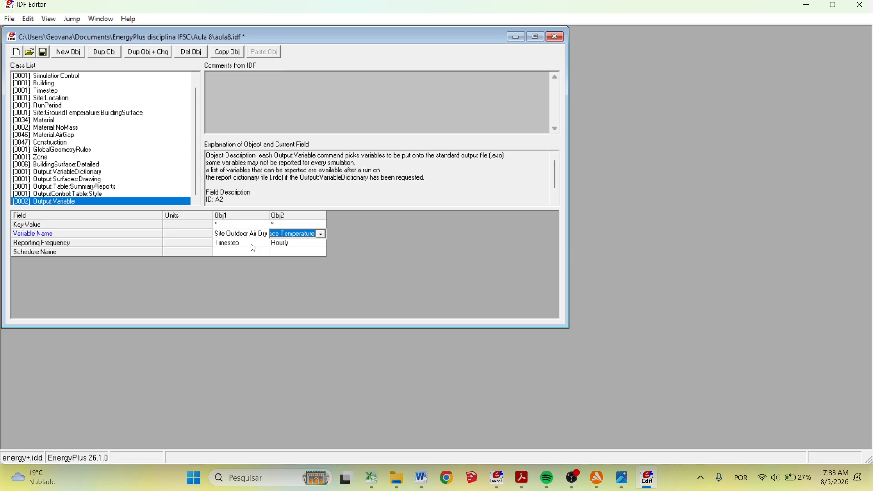
- Set the Surface Inside Face Temperature object's reporting frequency to Timestep and widen the Obj2 column to show the full name
{"action": "left_click", "coordinate": [297, 249]}
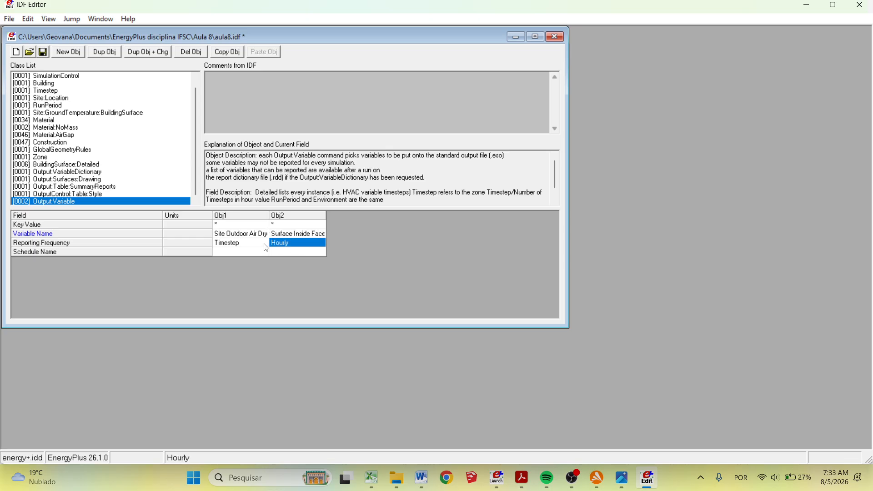
{"action": "left_click", "coordinate": [306, 245]}
{"action": "left_click", "coordinate": [322, 244]}
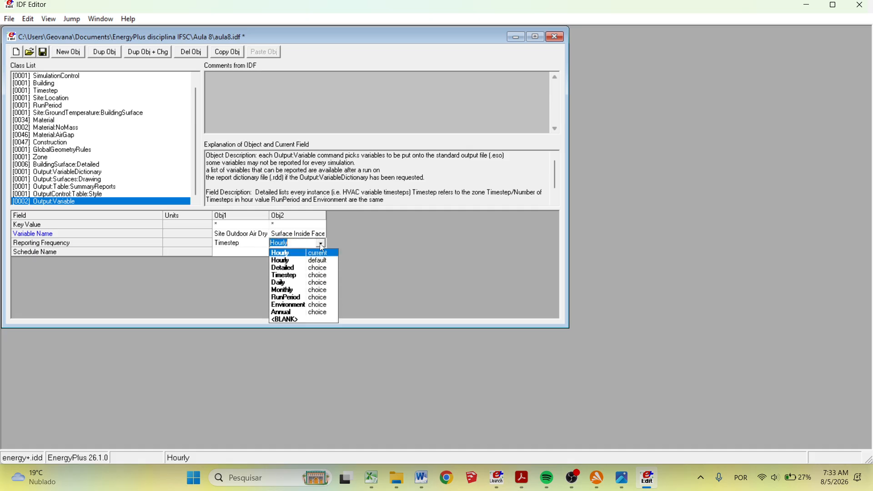
{"action": "left_click", "coordinate": [301, 276]}
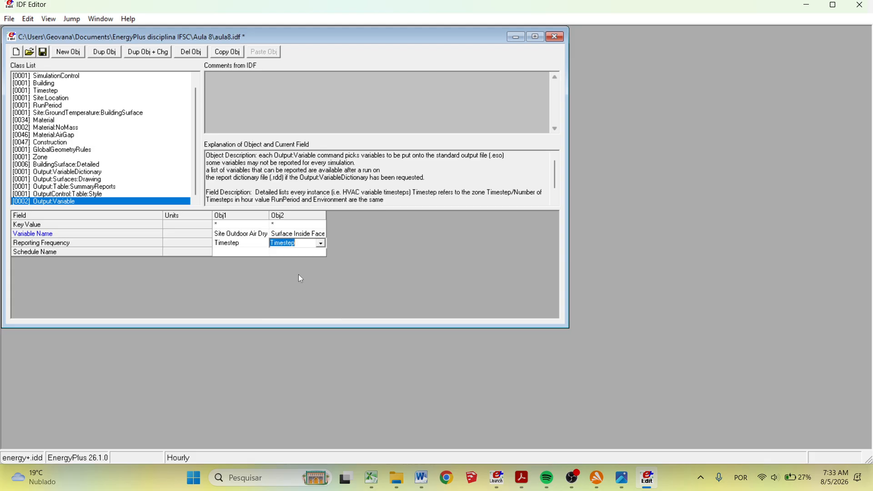
{"action": "left_click", "coordinate": [310, 252]}
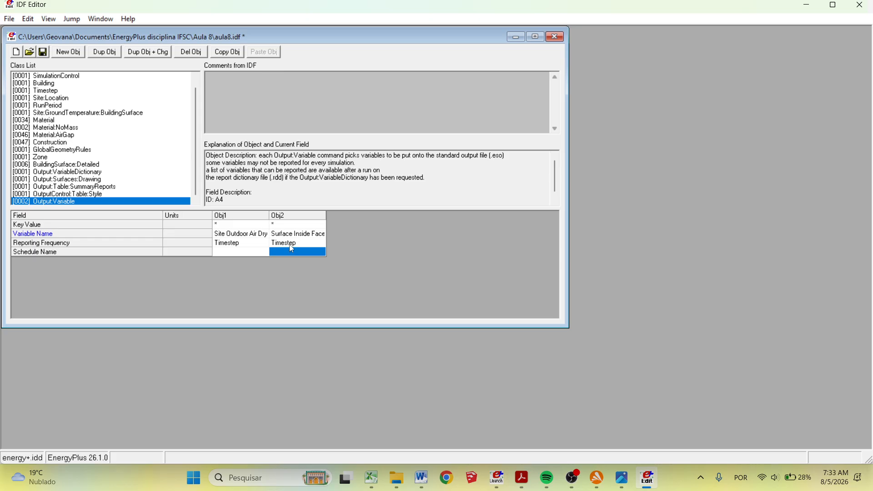
{"action": "left_click_drag", "start_coordinate": [324, 217], "coordinate": [369, 219]}
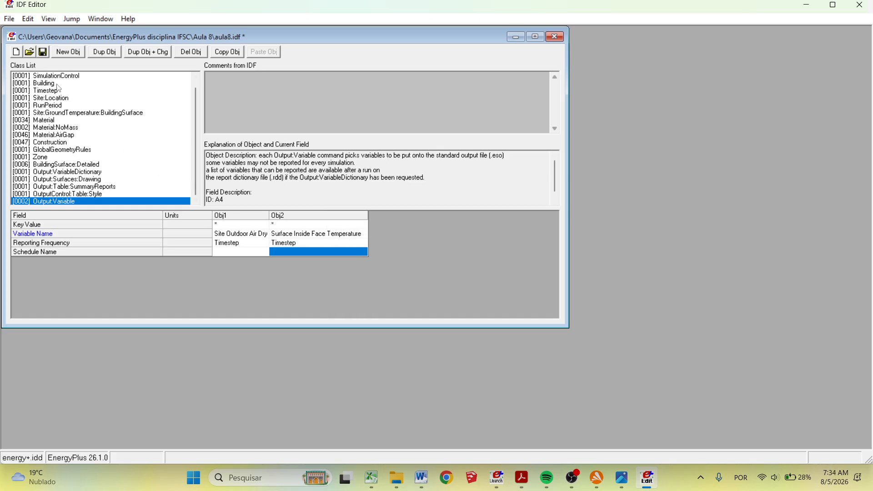
- Save aula8.idf, close IDF Editor, and try to run the simulation from EP-Launch
{"action": "left_click", "coordinate": [47, 55]}
{"action": "left_click", "coordinate": [860, 9]}
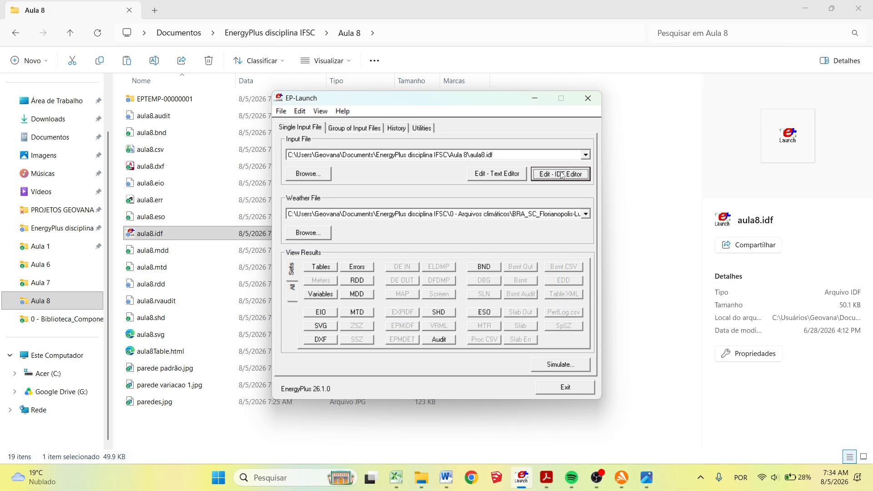
{"action": "left_click", "coordinate": [560, 364]}
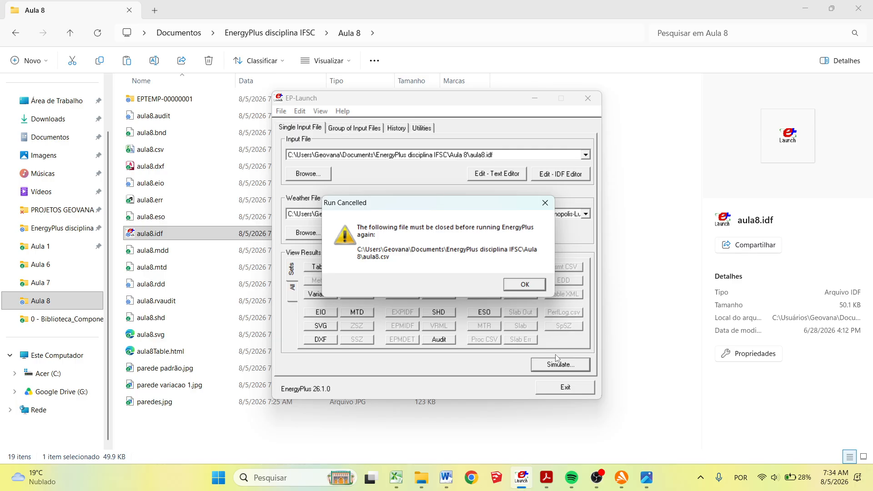
{"action": "left_click", "coordinate": [539, 286]}
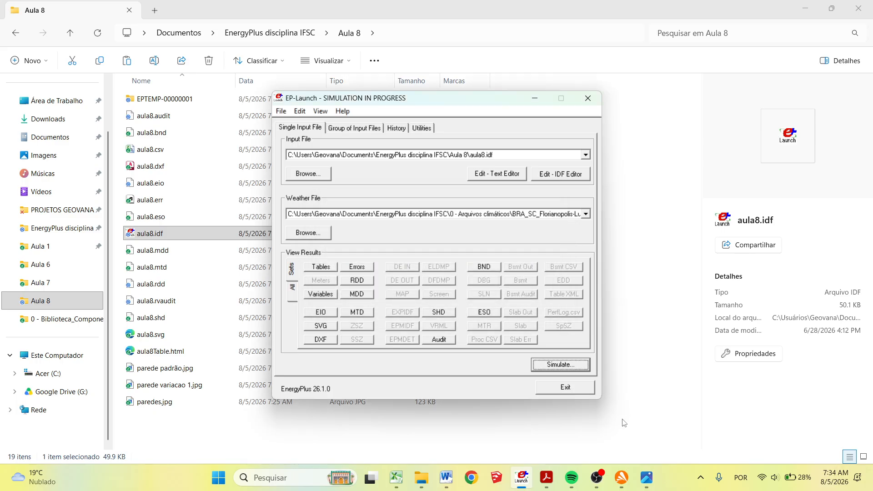
{"action": "left_click", "coordinate": [689, 181]}
- Switch to Excel and close aula8.csv, saving its changes and keeping the CSV format
{"action": "left_click", "coordinate": [396, 478]}
{"action": "left_click", "coordinate": [868, 21]}
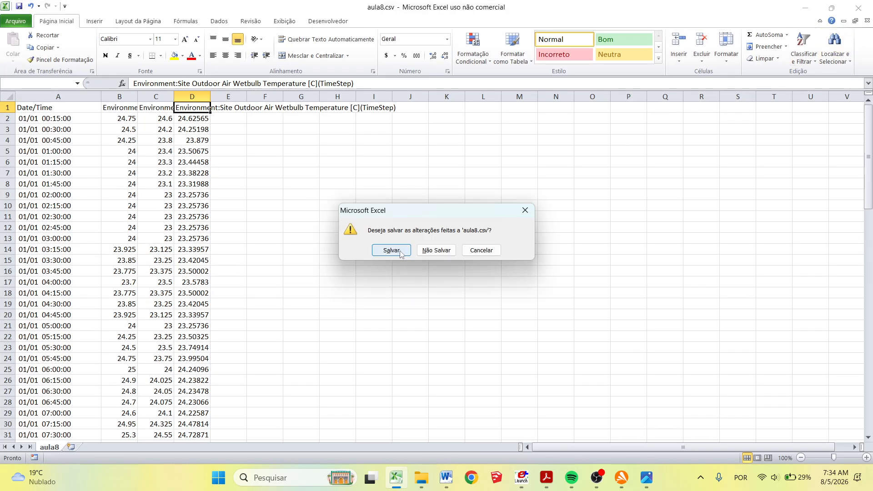
{"action": "left_click", "coordinate": [392, 250]}
{"action": "left_click", "coordinate": [409, 276]}
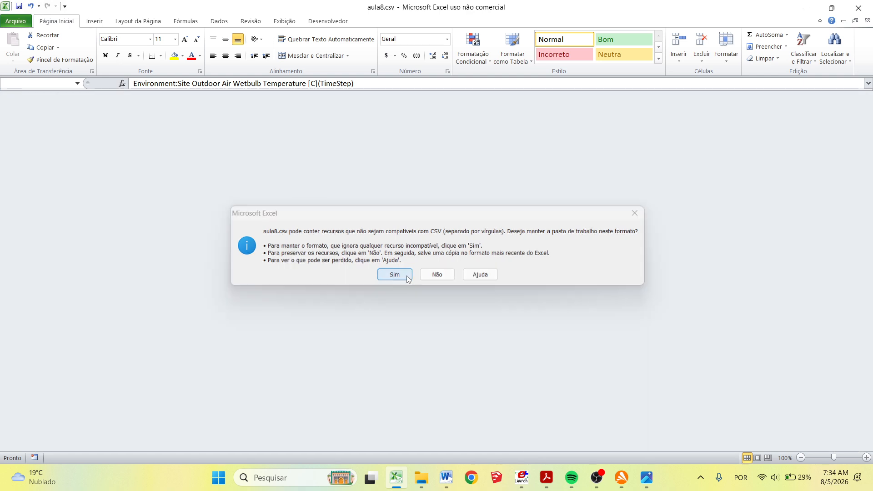
- Return to EP-Launch, simulate aula8.idf again, and dismiss the run status report
{"action": "left_click", "coordinate": [525, 482]}
{"action": "left_click", "coordinate": [555, 363]}
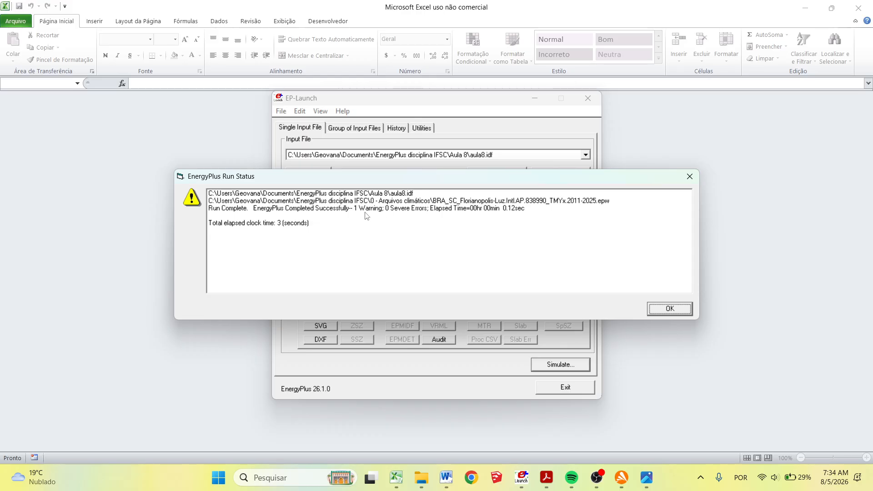
{"action": "left_click", "coordinate": [660, 310]}
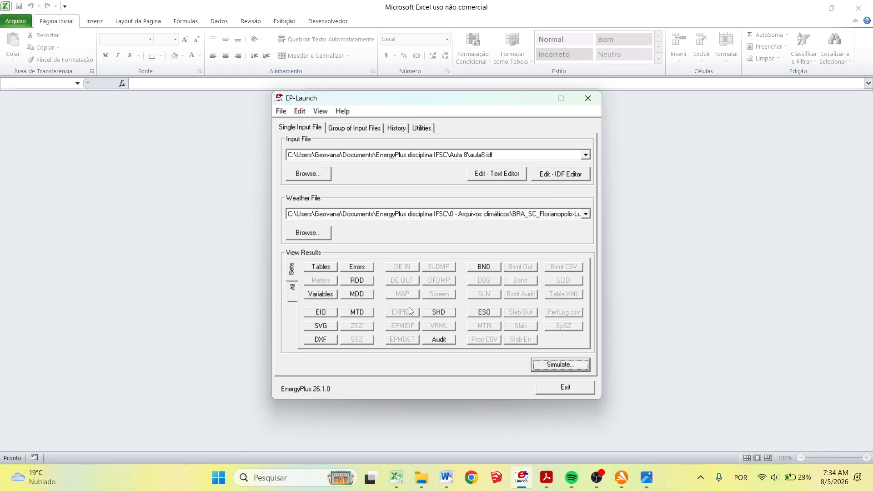
- Open the simulated variable results from EP-Launch in Excel and widen the Date/Time and Site Outdoor Air Drybulb Temperature columns
{"action": "left_click", "coordinate": [322, 296]}
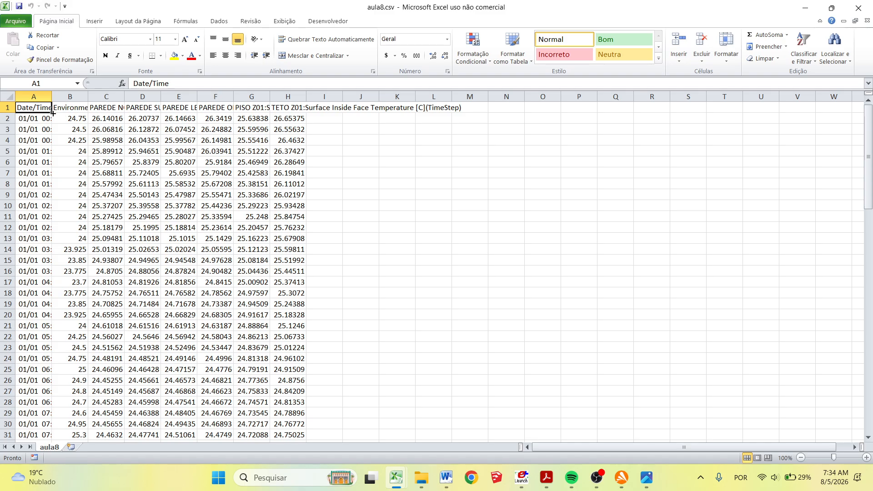
{"action": "left_click_drag", "start_coordinate": [52, 94], "coordinate": [168, 97]}
{"action": "left_click", "coordinate": [113, 97]}
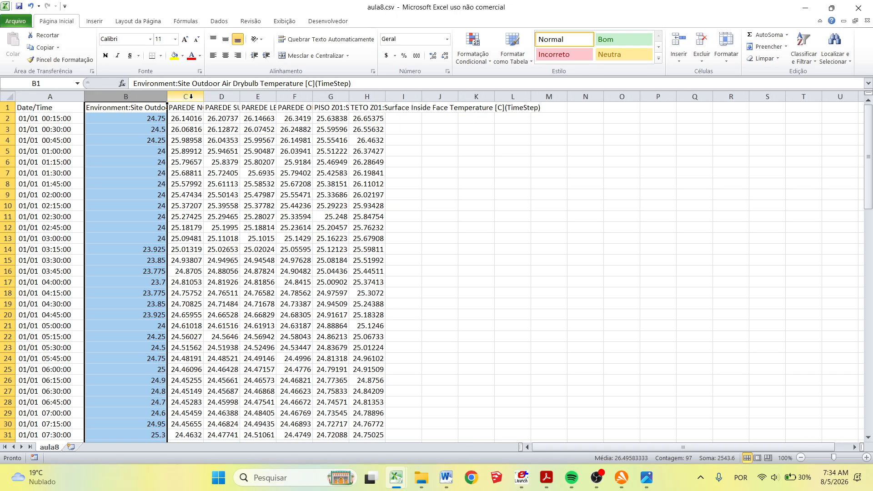
- Examine the Surface Inside Face Temperature columns C to H for the walls, floor and roof of zone Z01
{"action": "left_click", "coordinate": [191, 97]}
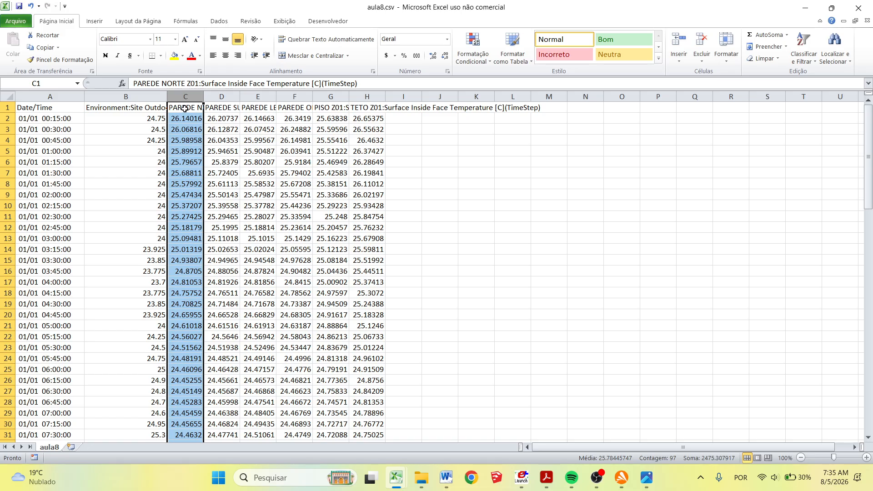
{"action": "left_click", "coordinate": [222, 97]}
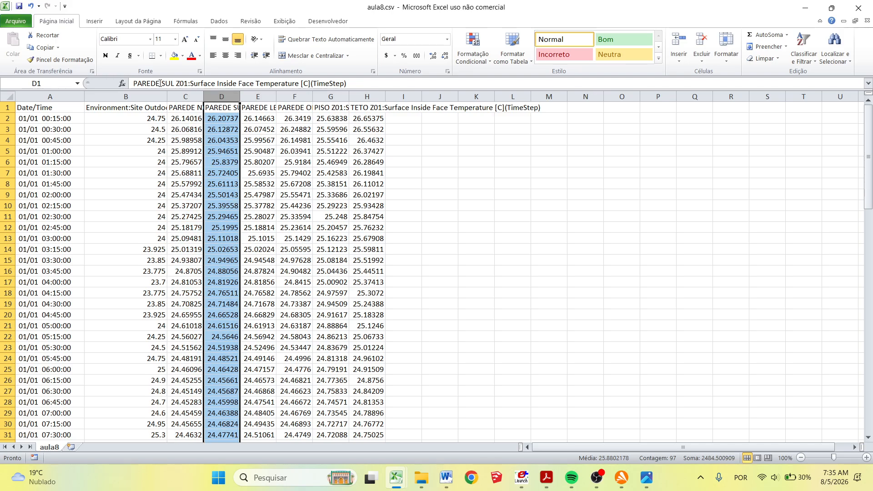
{"action": "left_click", "coordinate": [259, 96]}
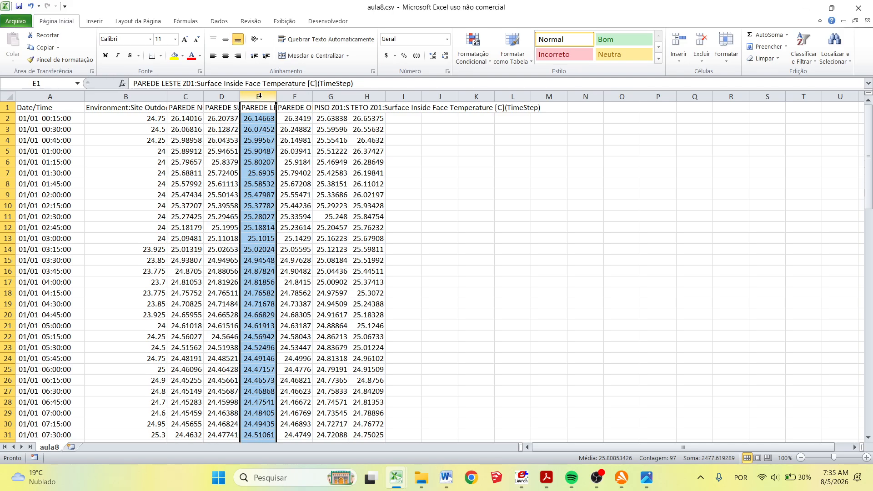
{"action": "left_click", "coordinate": [292, 96]}
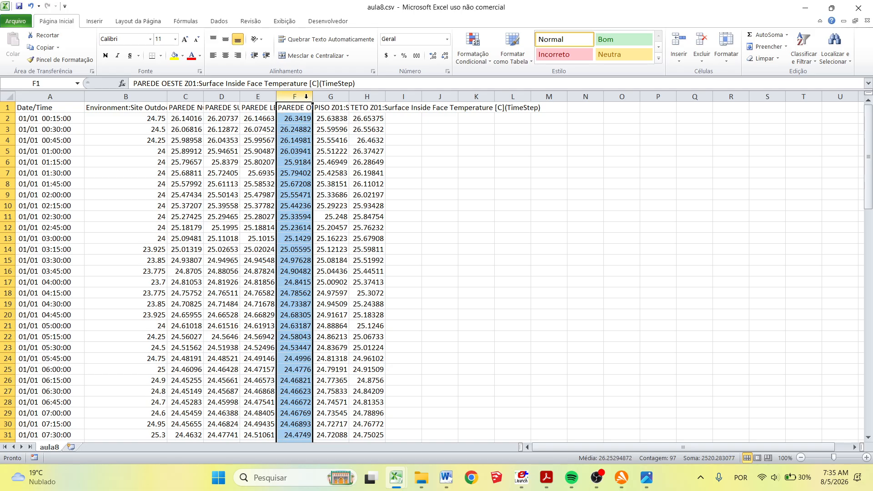
{"action": "left_click", "coordinate": [330, 97]}
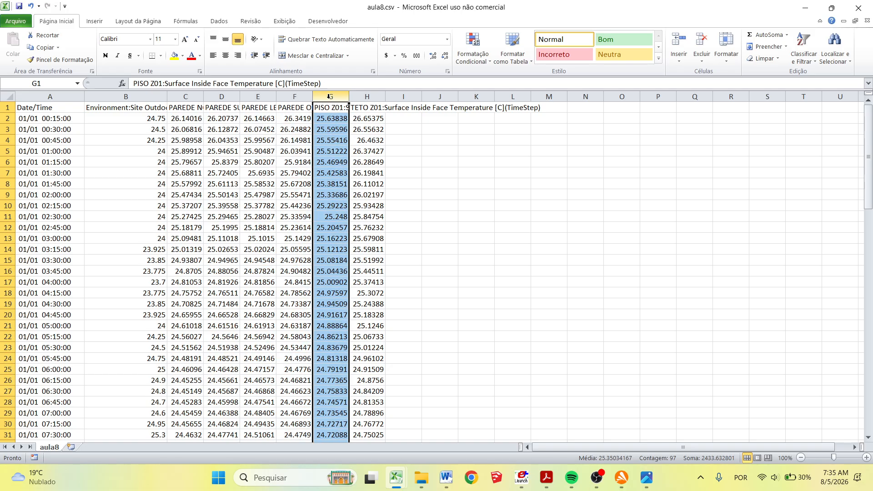
{"action": "left_click", "coordinate": [363, 96]}
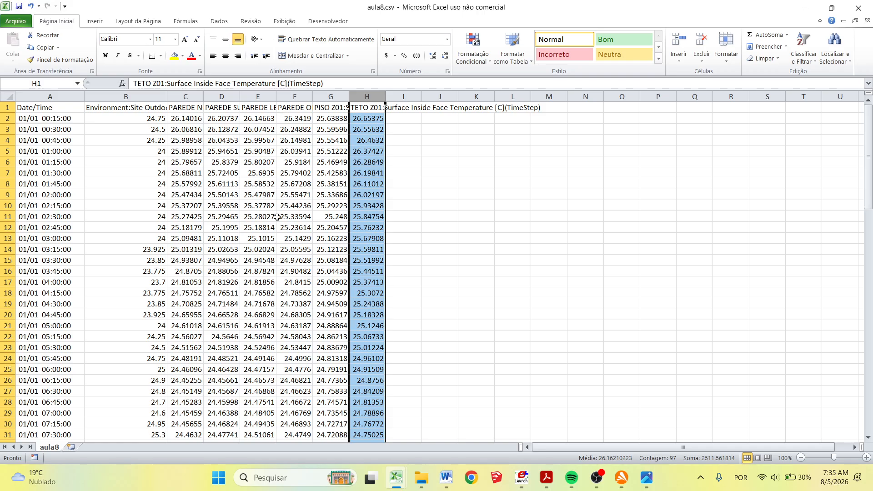
- Narrow column B slightly and insert a 2D line chart with markers from all data rows of columns A to C
{"action": "left_click", "coordinate": [155, 97]}
{"action": "left_click_drag", "start_coordinate": [167, 96], "coordinate": [151, 96]}
{"action": "left_click", "coordinate": [53, 119]}
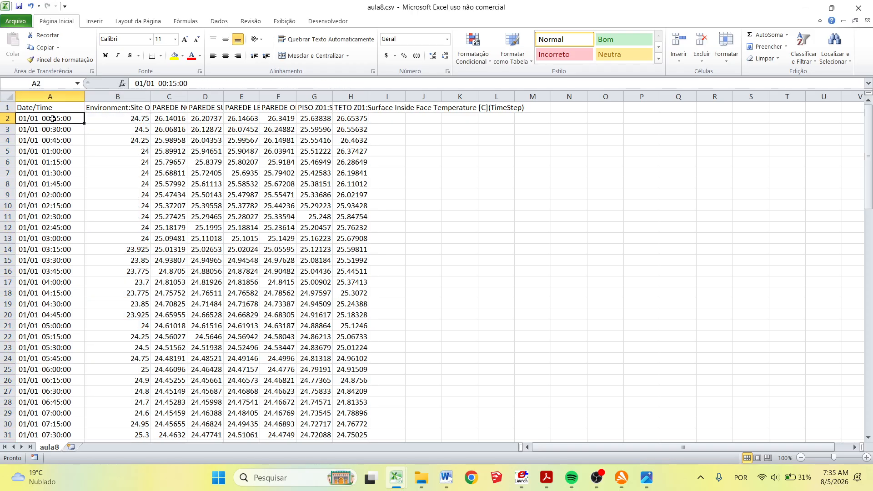
{"action": "left_click_drag", "start_coordinate": [53, 119], "coordinate": [158, 121]}
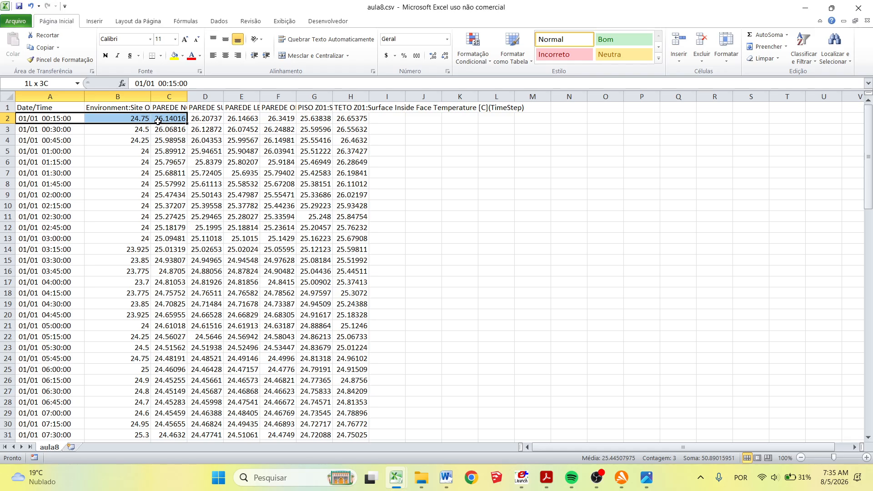
{"action": "left_click_drag", "start_coordinate": [157, 122], "coordinate": [173, 422]}
{"action": "scroll", "coordinate": [521, 217], "scroll_direction": "up", "scroll_amount": 20}
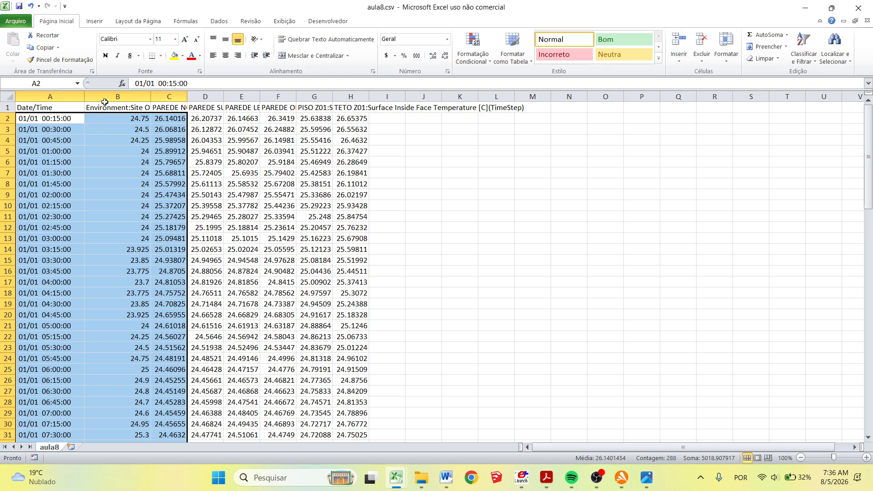
{"action": "left_click", "coordinate": [101, 23]}
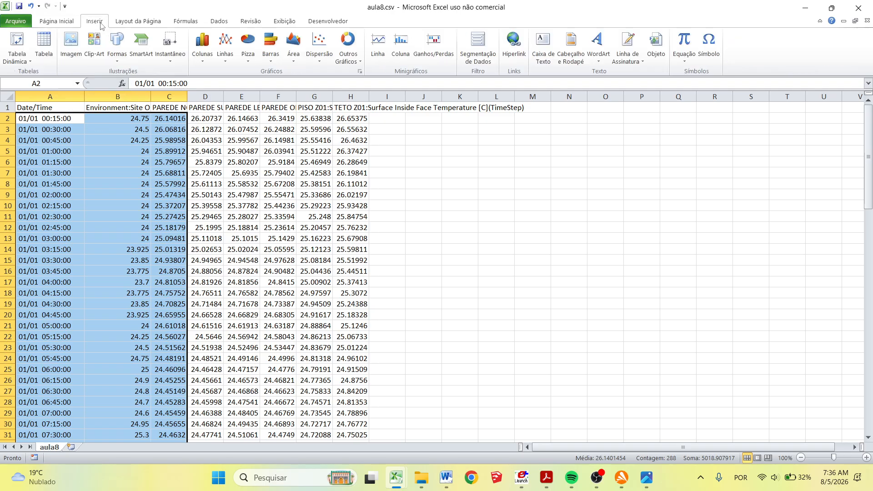
{"action": "left_click", "coordinate": [230, 58]}
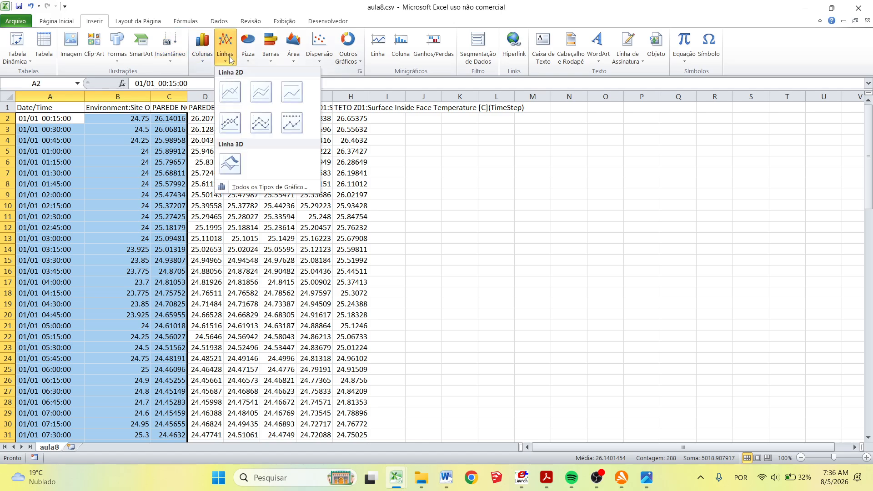
{"action": "left_click", "coordinate": [235, 125]}
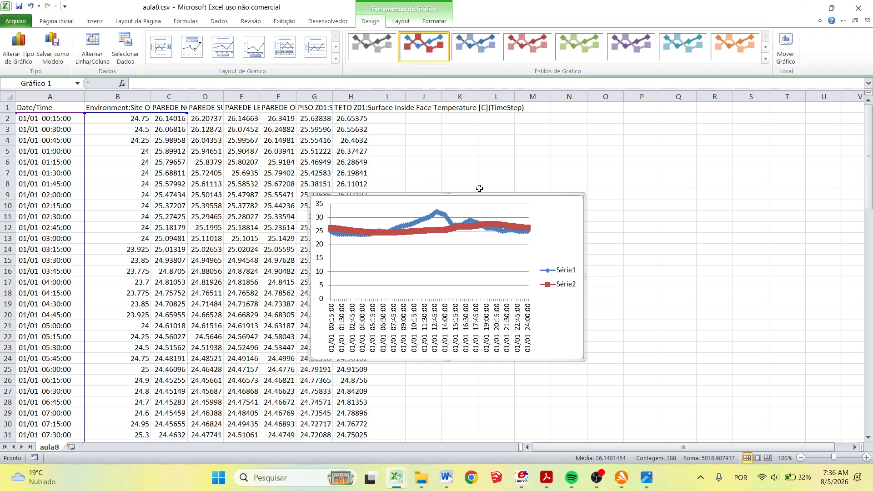
- Move the line chart to start in column B near row 3 and enlarge it to reach column S
{"action": "left_click_drag", "start_coordinate": [476, 195], "coordinate": [269, 128]}
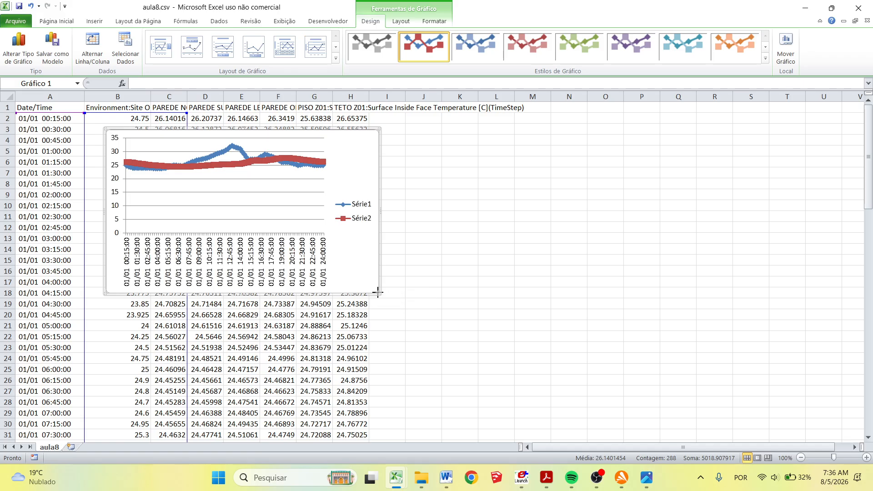
{"action": "left_click_drag", "start_coordinate": [377, 297], "coordinate": [797, 441]}
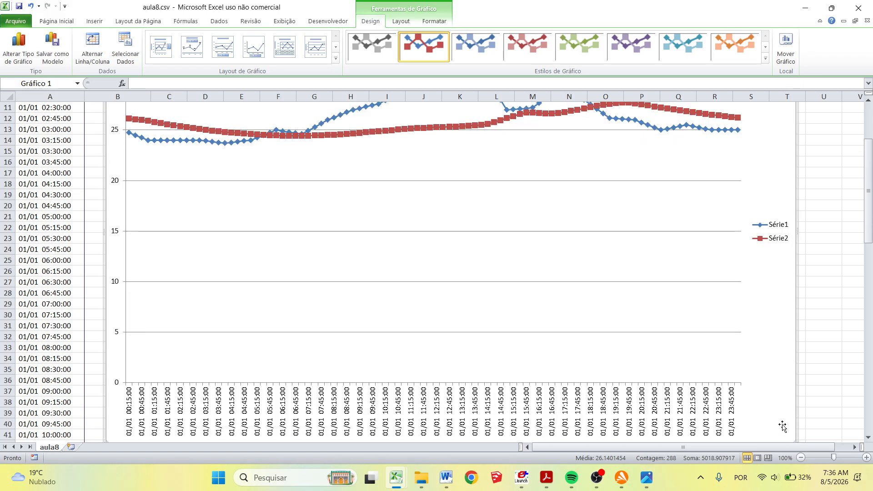
{"action": "scroll", "coordinate": [796, 425], "scroll_direction": "down", "scroll_amount": 2}
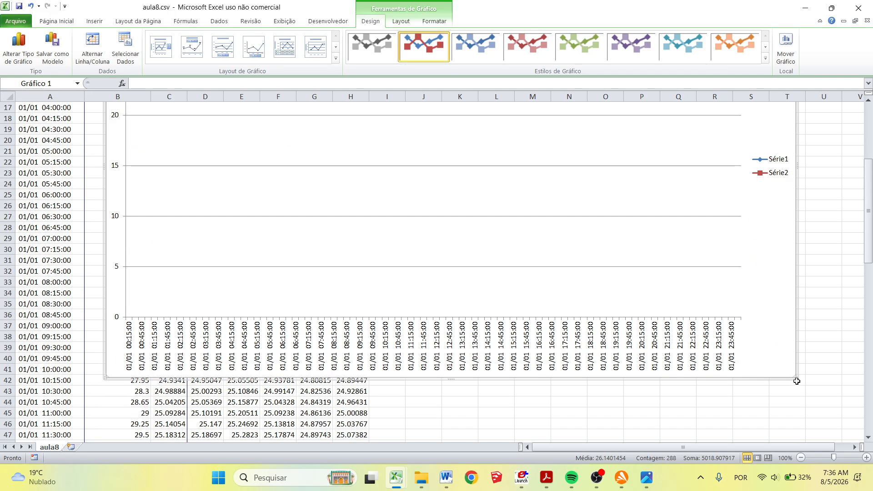
{"action": "left_click_drag", "start_coordinate": [796, 377], "coordinate": [756, 349]}
{"action": "scroll", "coordinate": [757, 349], "scroll_direction": "up", "scroll_amount": 4}
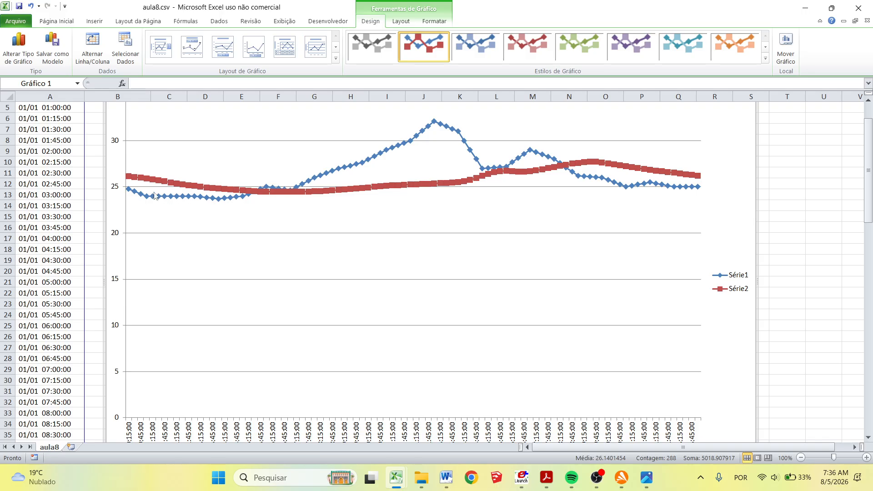
- Examine the points of the outdoor air and north wall temperature curves across the day on the chart
{"action": "mouse_move", "coordinate": [128, 190]}
{"action": "mouse_move", "coordinate": [303, 185]}
{"action": "mouse_move", "coordinate": [434, 122]}
{"action": "mouse_move", "coordinate": [531, 150]}
{"action": "mouse_move", "coordinate": [626, 188]}
{"action": "mouse_move", "coordinate": [701, 191]}
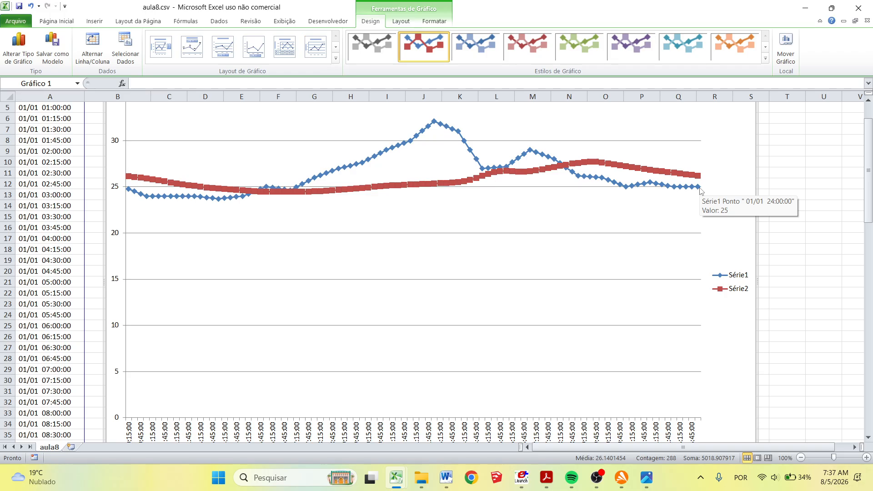
{"action": "mouse_move", "coordinate": [278, 191]}
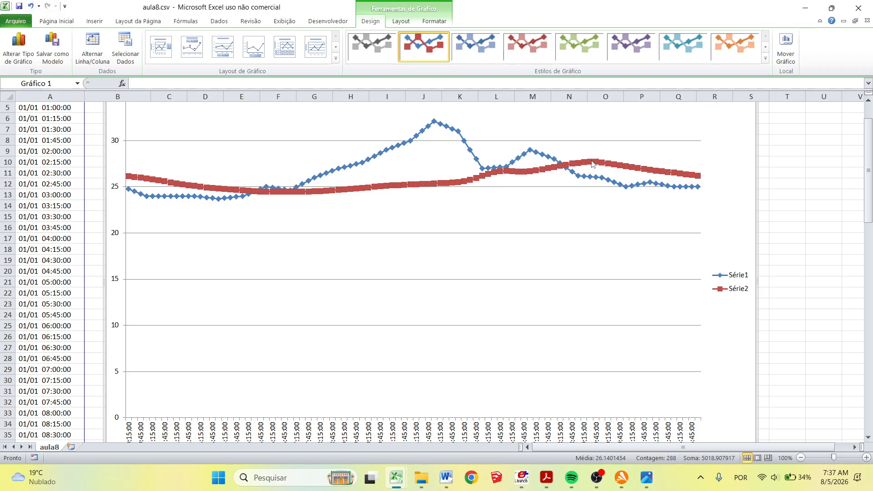
{"action": "mouse_move", "coordinate": [593, 164]}
- Close aula8.csv in Excel and open aula8.idf in IDF Editor from EP-Launch
{"action": "left_click", "coordinate": [865, 15]}
{"action": "left_click", "coordinate": [435, 251]}
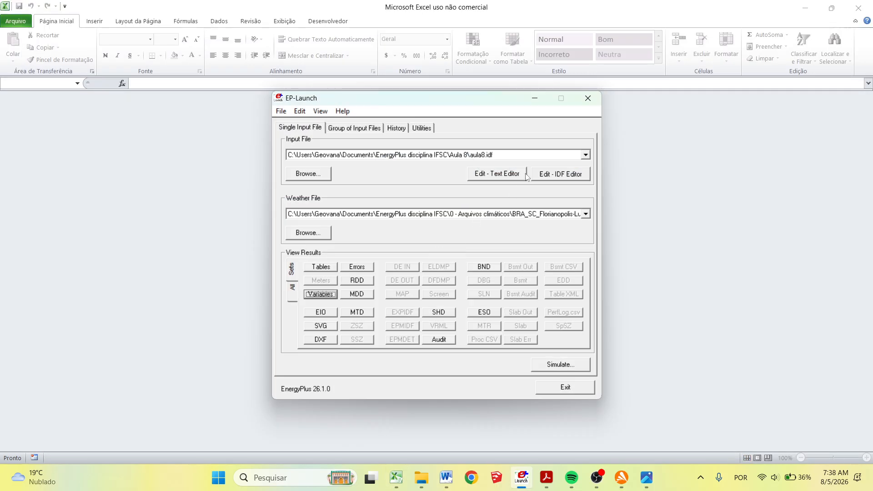
{"action": "left_click", "coordinate": [559, 179]}
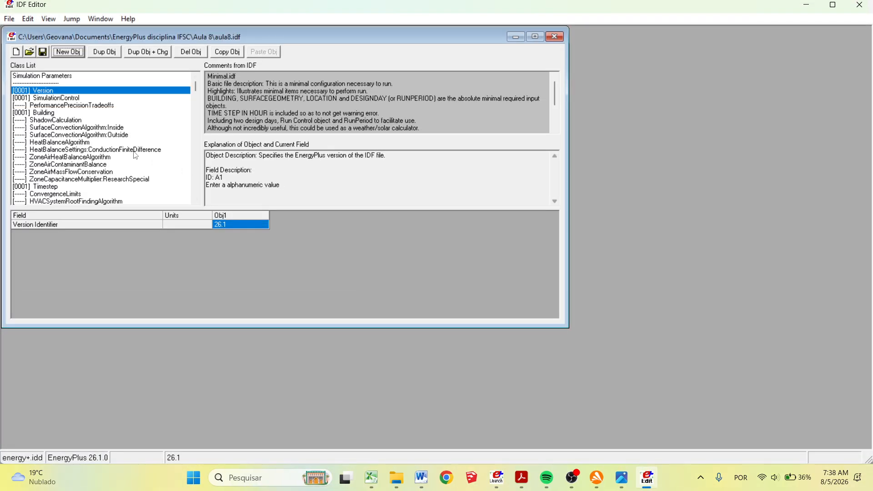
- Limit the class list to classes containing objects and show the BuildingSurface:Detailed surfaces in an enlarged file window
{"action": "key", "text": "ctrl+l"}
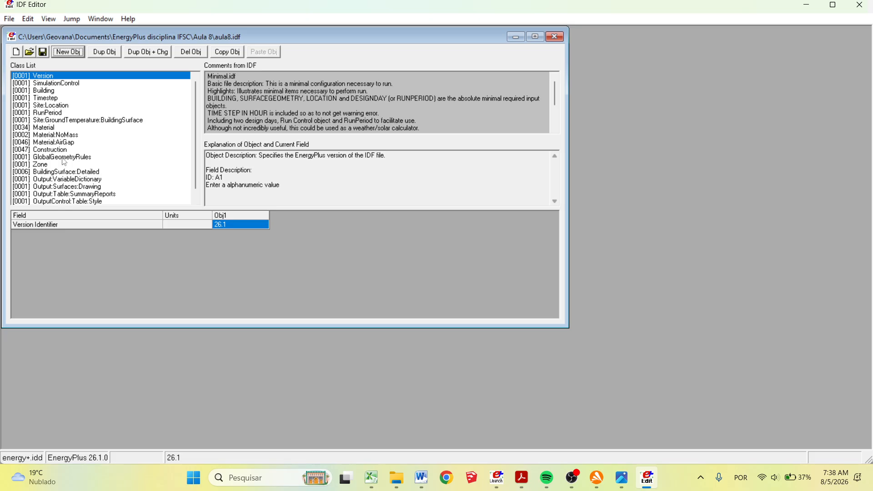
{"action": "left_click", "coordinate": [64, 172]}
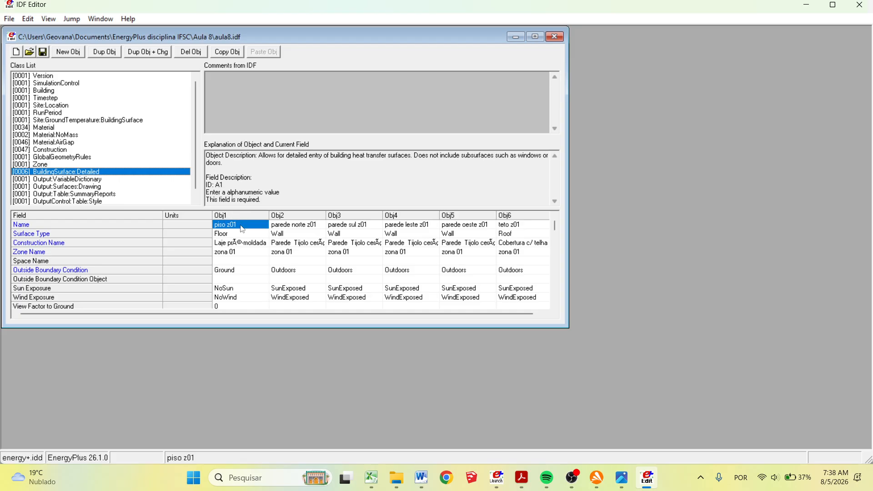
{"action": "left_click_drag", "start_coordinate": [281, 324], "coordinate": [293, 408]}
{"action": "left_click_drag", "start_coordinate": [569, 213], "coordinate": [756, 222]}
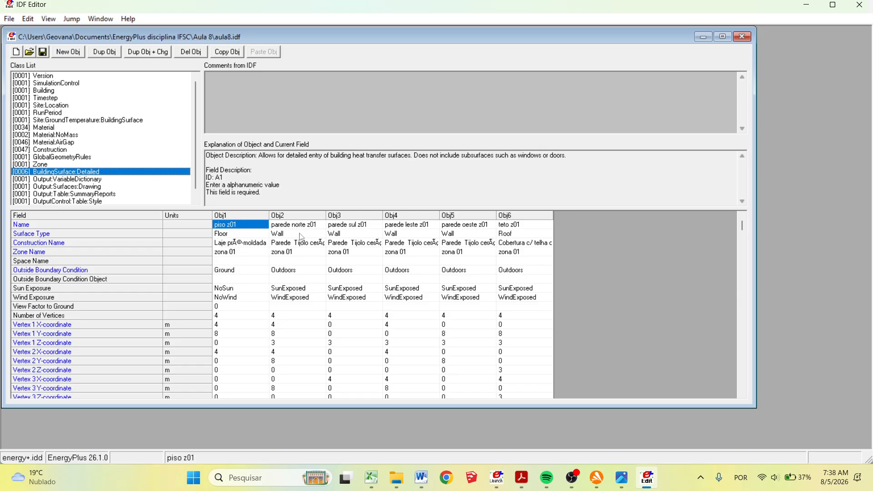
- Assign the construction Parede dupla Tijolo cerâmico 9x14x24 c/ argamassa int e ext to parede norte z01, and compare both wall types in paredes.jpg
{"action": "left_click", "coordinate": [307, 245]}
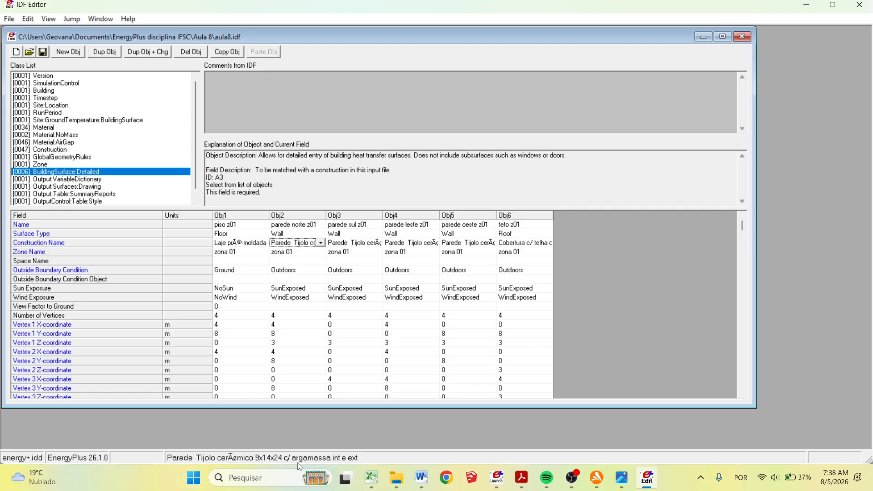
{"action": "left_click", "coordinate": [321, 243]}
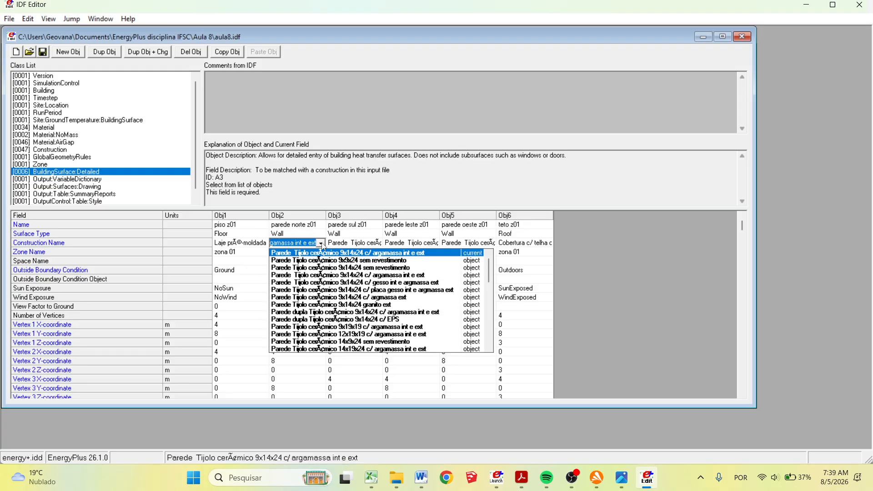
{"action": "left_click", "coordinate": [342, 313]}
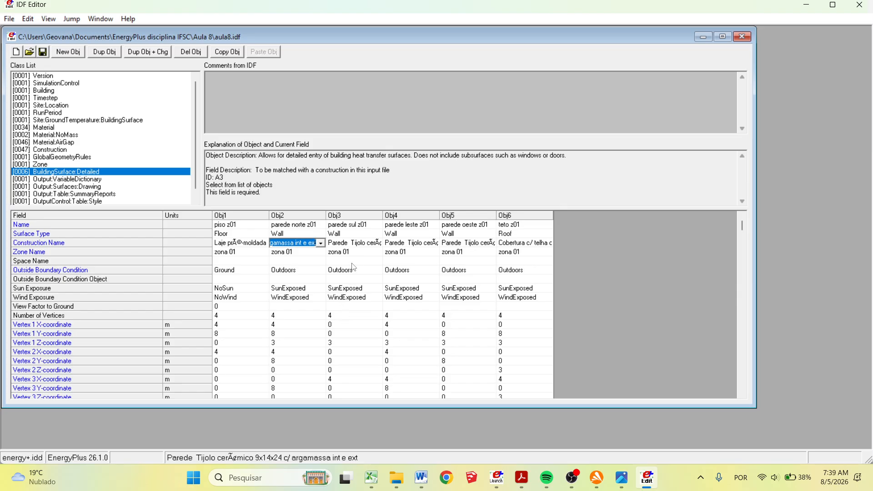
{"action": "left_click", "coordinate": [622, 485]}
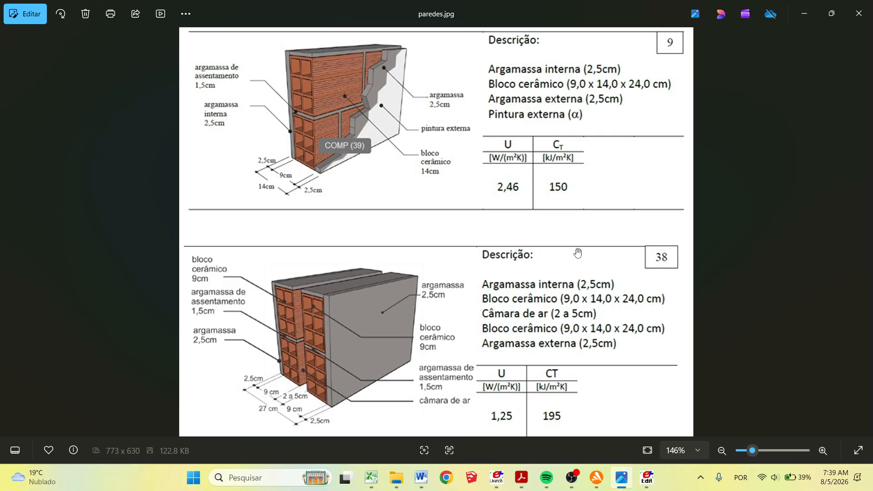
{"action": "left_click", "coordinate": [805, 14]}
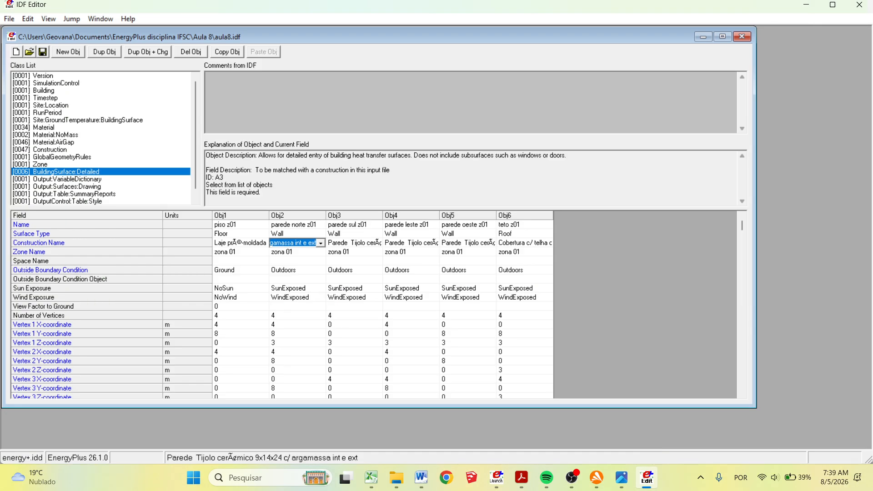
- Set the construction of parede sul z01 and parede leste z01 to Parede dupla Tijolo cerâmico 9x14x24 c/ argamassa int e ext
{"action": "left_click", "coordinate": [369, 247]}
{"action": "left_click", "coordinate": [377, 243]}
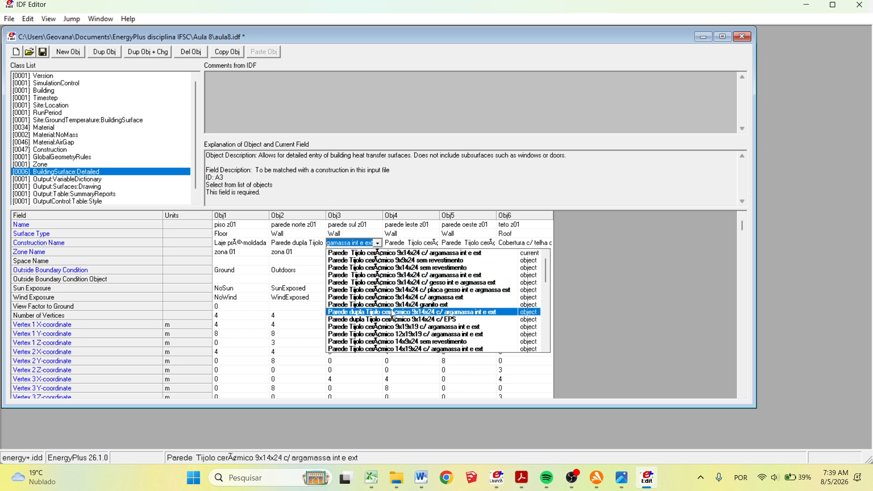
{"action": "left_click", "coordinate": [393, 313]}
{"action": "left_click", "coordinate": [433, 245]}
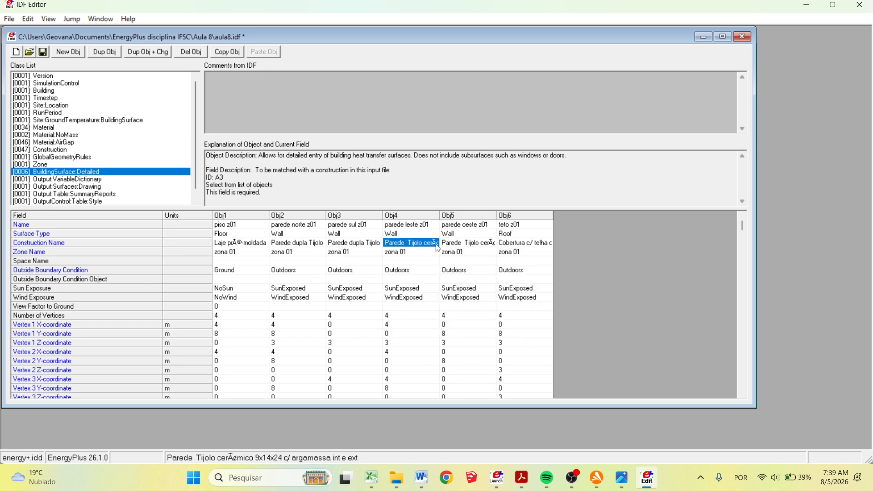
{"action": "left_click", "coordinate": [436, 246]}
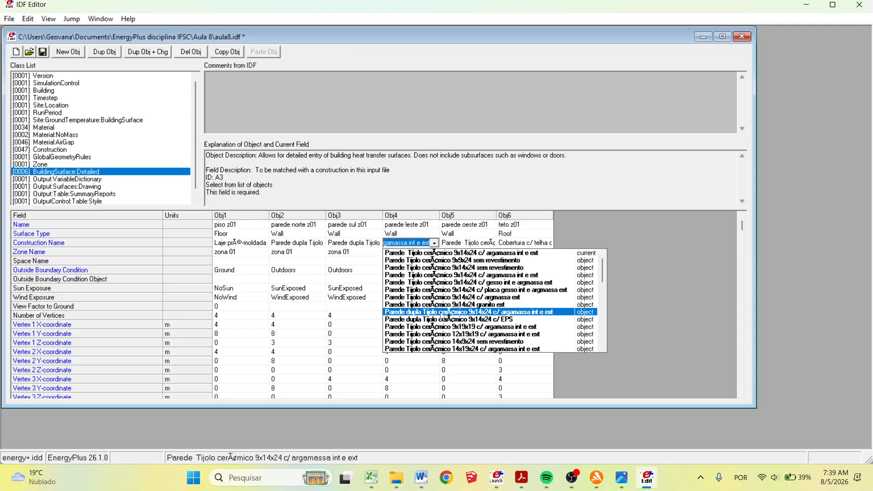
{"action": "left_click", "coordinate": [443, 314]}
- Set the construction of parede oeste z01 to Parede dupla Tijolo cerâmico 9x14x24 c/ argamassa int e ext, and save and close aula8.idf
{"action": "left_click", "coordinate": [490, 245]}
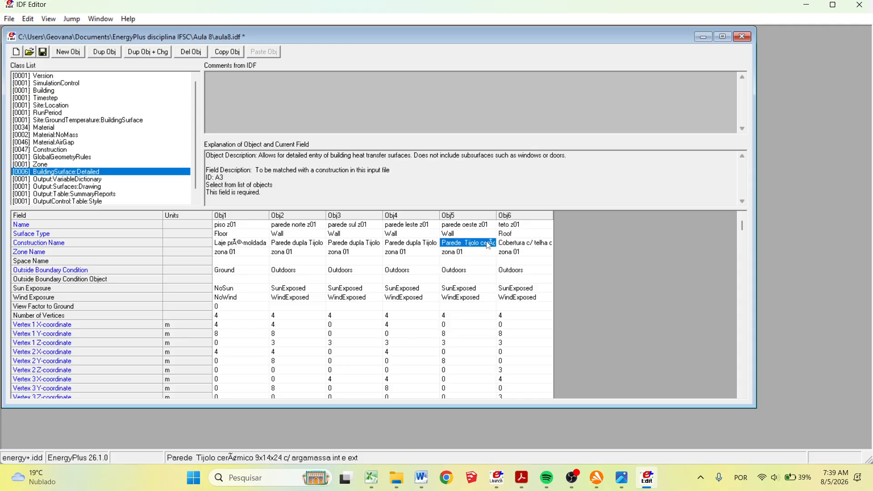
{"action": "left_click", "coordinate": [490, 244]}
{"action": "left_click", "coordinate": [491, 243]}
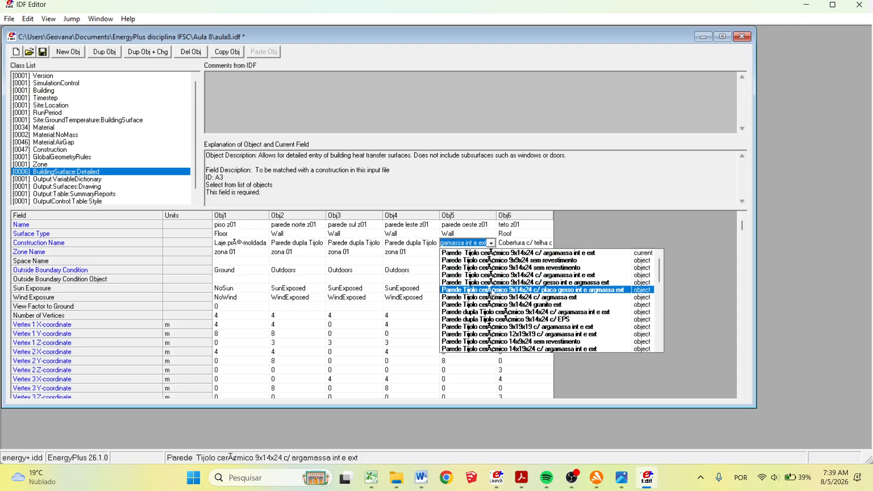
{"action": "left_click", "coordinate": [507, 312]}
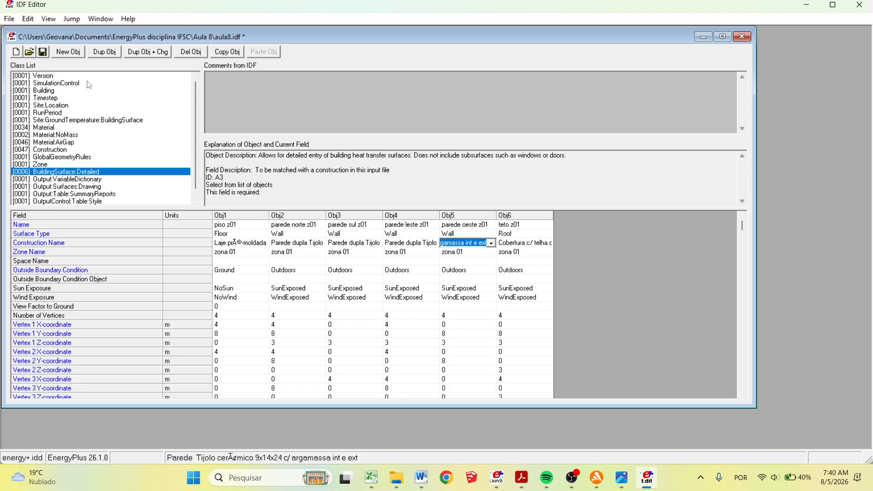
{"action": "left_click", "coordinate": [40, 54]}
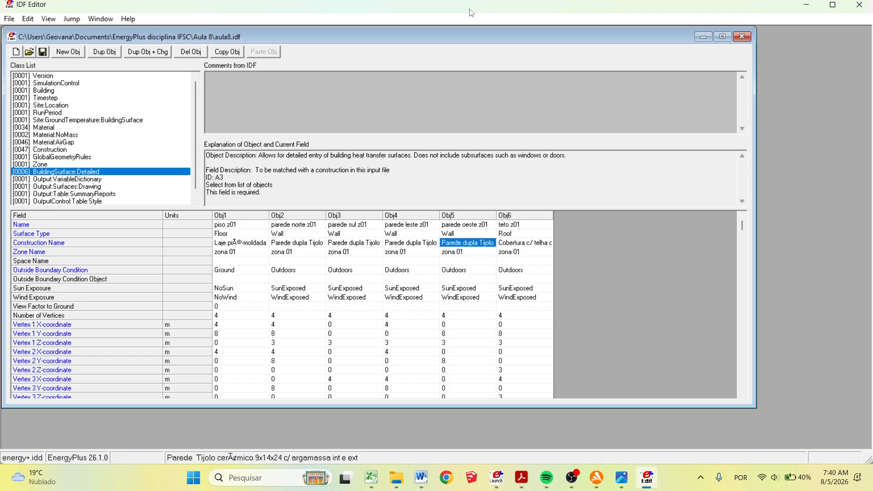
{"action": "left_click", "coordinate": [860, 5]}
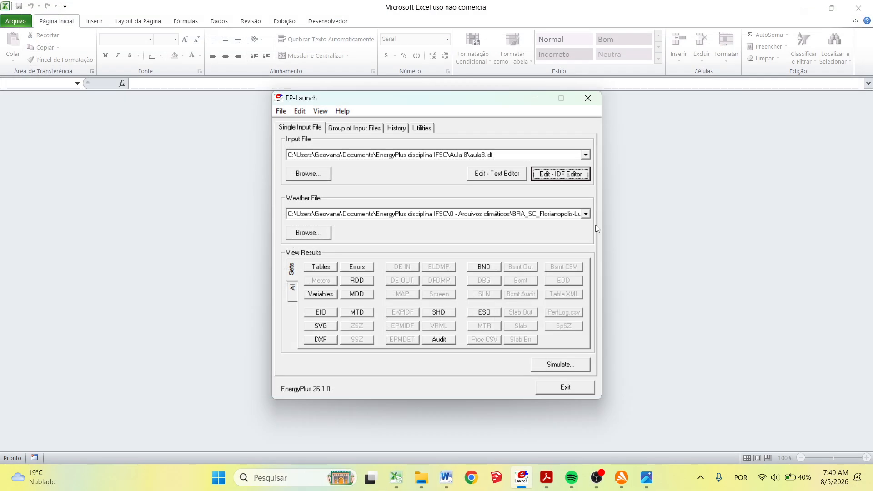
- Simulate aula8.idf in EP-Launch and open the resulting variables file in Excel
{"action": "left_click", "coordinate": [572, 365]}
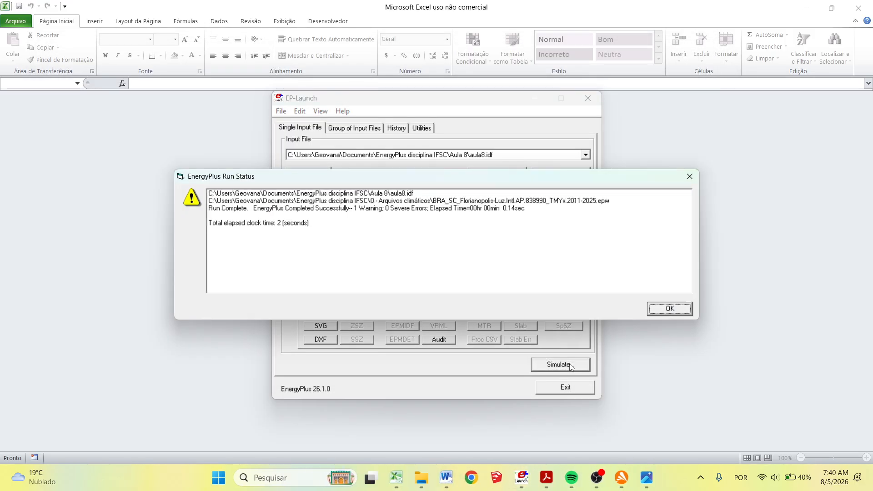
{"action": "left_click", "coordinate": [669, 309]}
{"action": "left_click", "coordinate": [326, 296]}
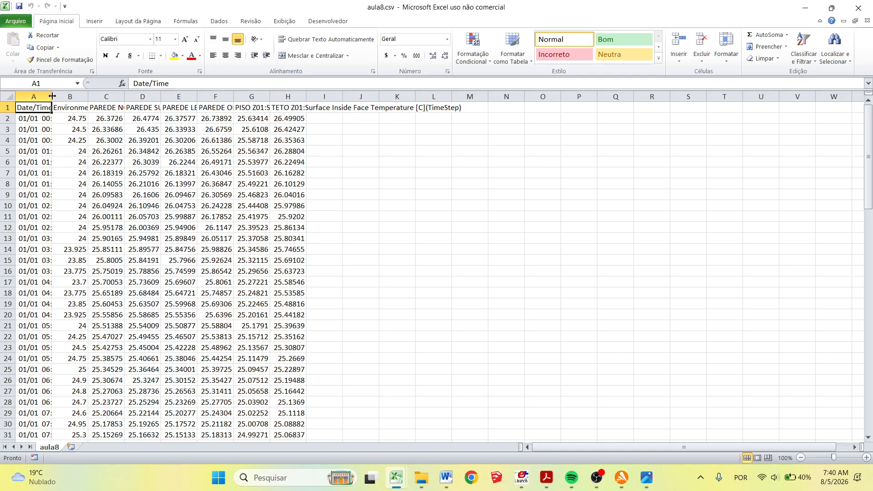
- Widen columns A and C, and insert a line chart with markers from the data in A2:C97
{"action": "left_click_drag", "start_coordinate": [51, 97], "coordinate": [78, 94]}
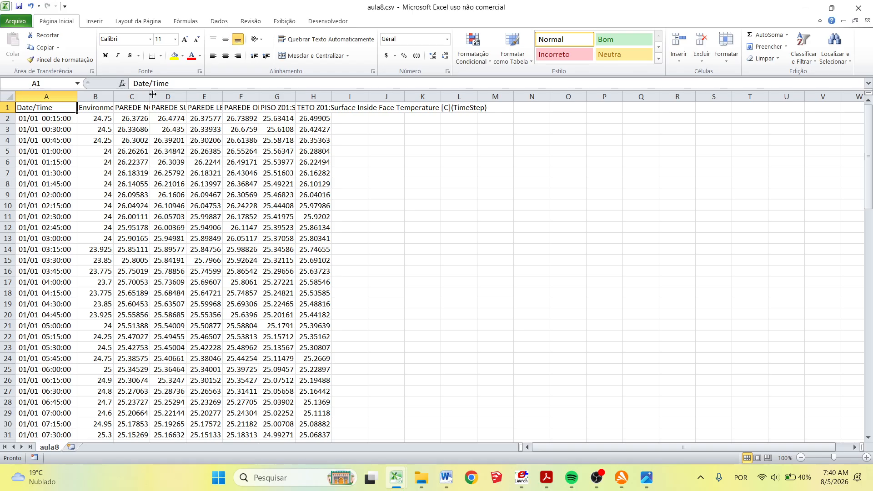
{"action": "left_click_drag", "start_coordinate": [153, 94], "coordinate": [173, 94]}
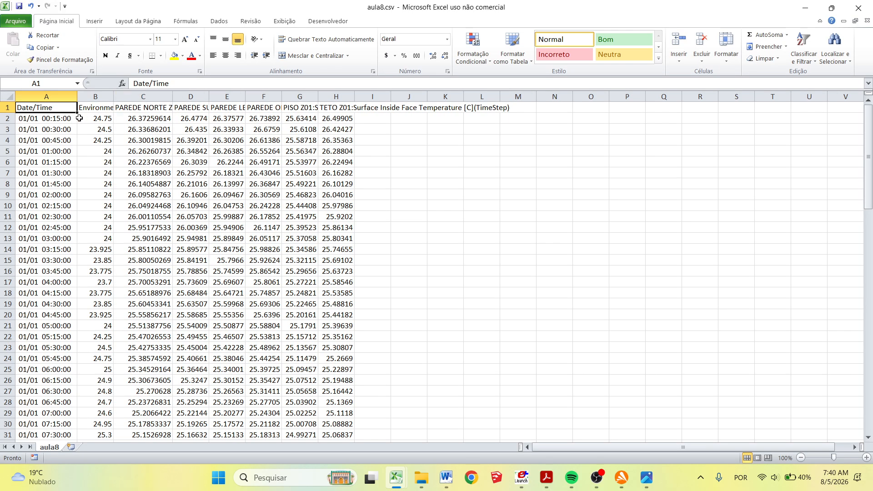
{"action": "left_click_drag", "start_coordinate": [44, 118], "coordinate": [153, 423]}
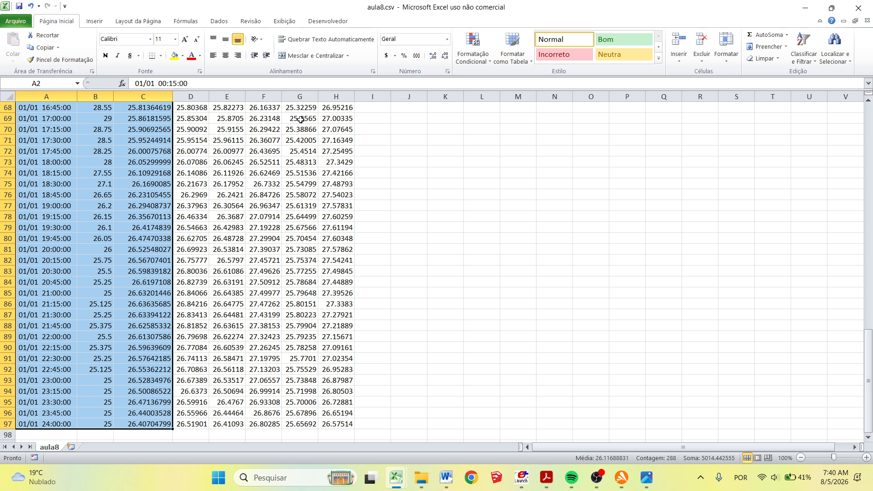
{"action": "left_click", "coordinate": [95, 24]}
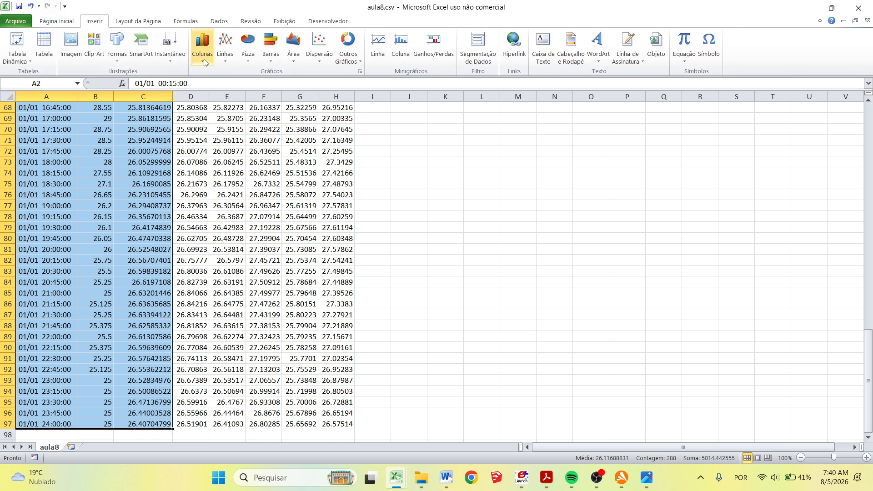
{"action": "left_click", "coordinate": [235, 60]}
{"action": "left_click", "coordinate": [235, 131]}
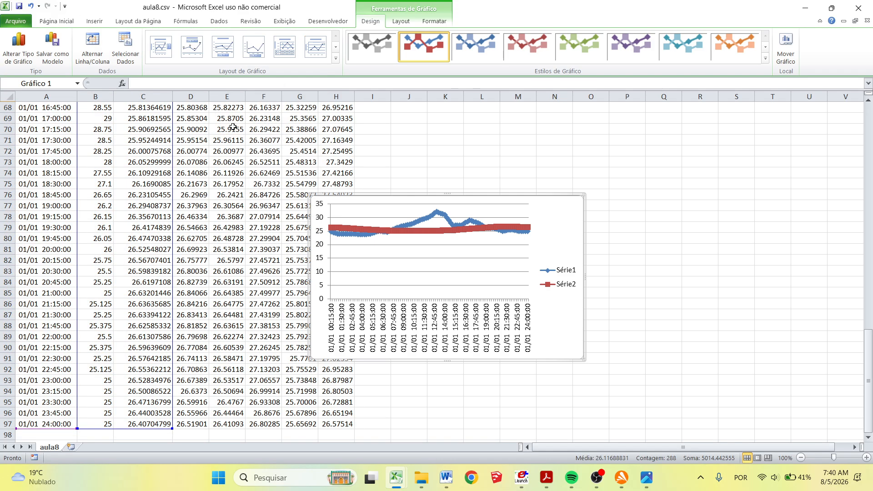
- Enlarge and reposition the line chart to span about rows 68 to 97, and inspect the Série2 point at 21:15:00
{"action": "left_click_drag", "start_coordinate": [583, 357], "coordinate": [621, 412]}
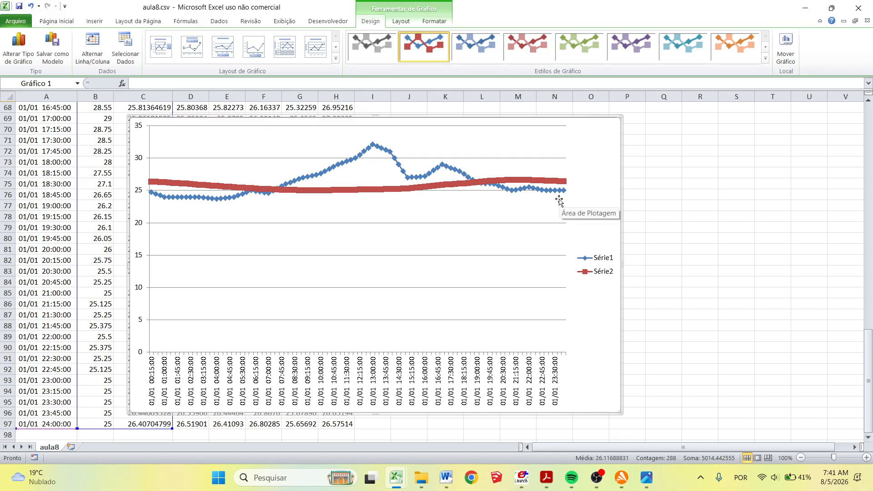
{"action": "mouse_move", "coordinate": [151, 183]}
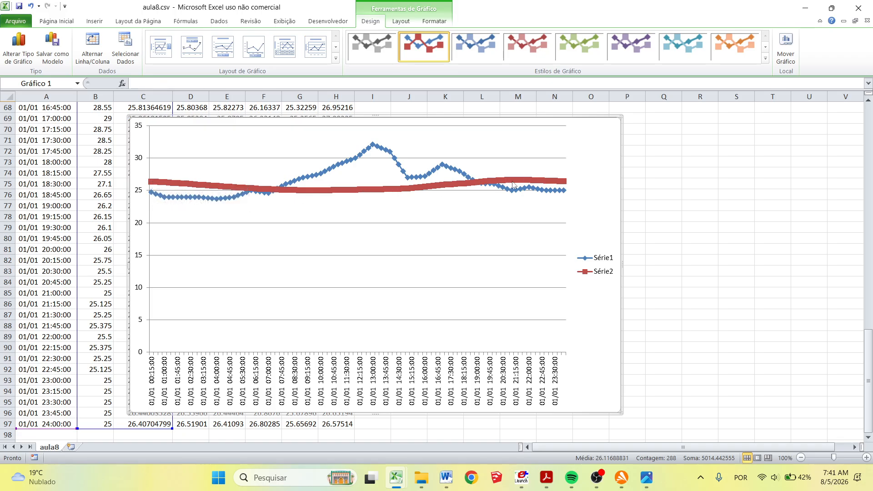
{"action": "mouse_move", "coordinate": [514, 184]}
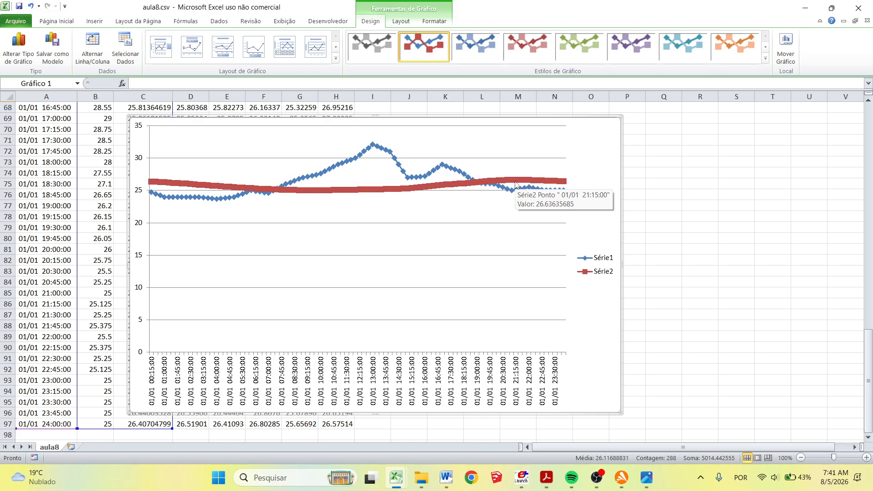
{"action": "left_click_drag", "start_coordinate": [443, 124], "coordinate": [428, 115]}
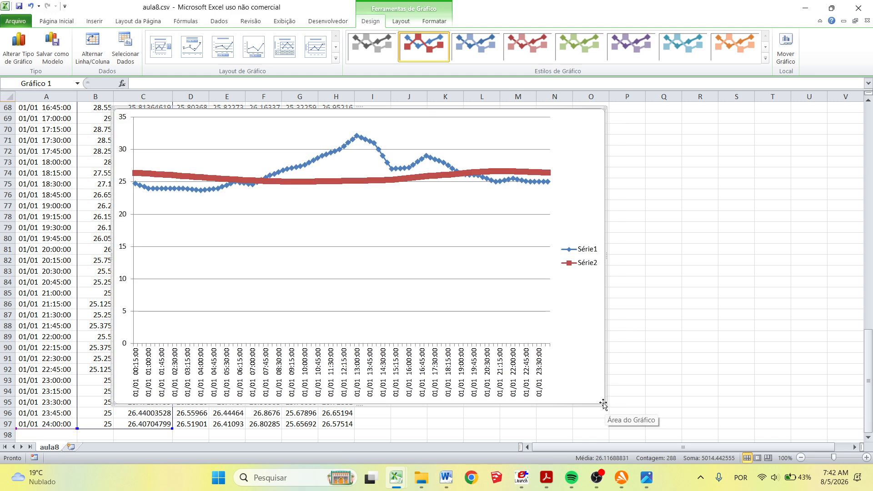
{"action": "left_click_drag", "start_coordinate": [604, 403], "coordinate": [625, 427]}
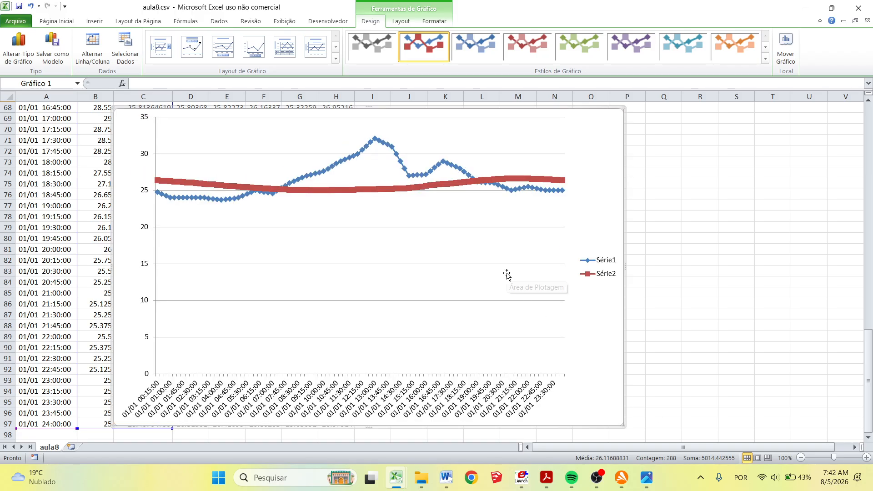